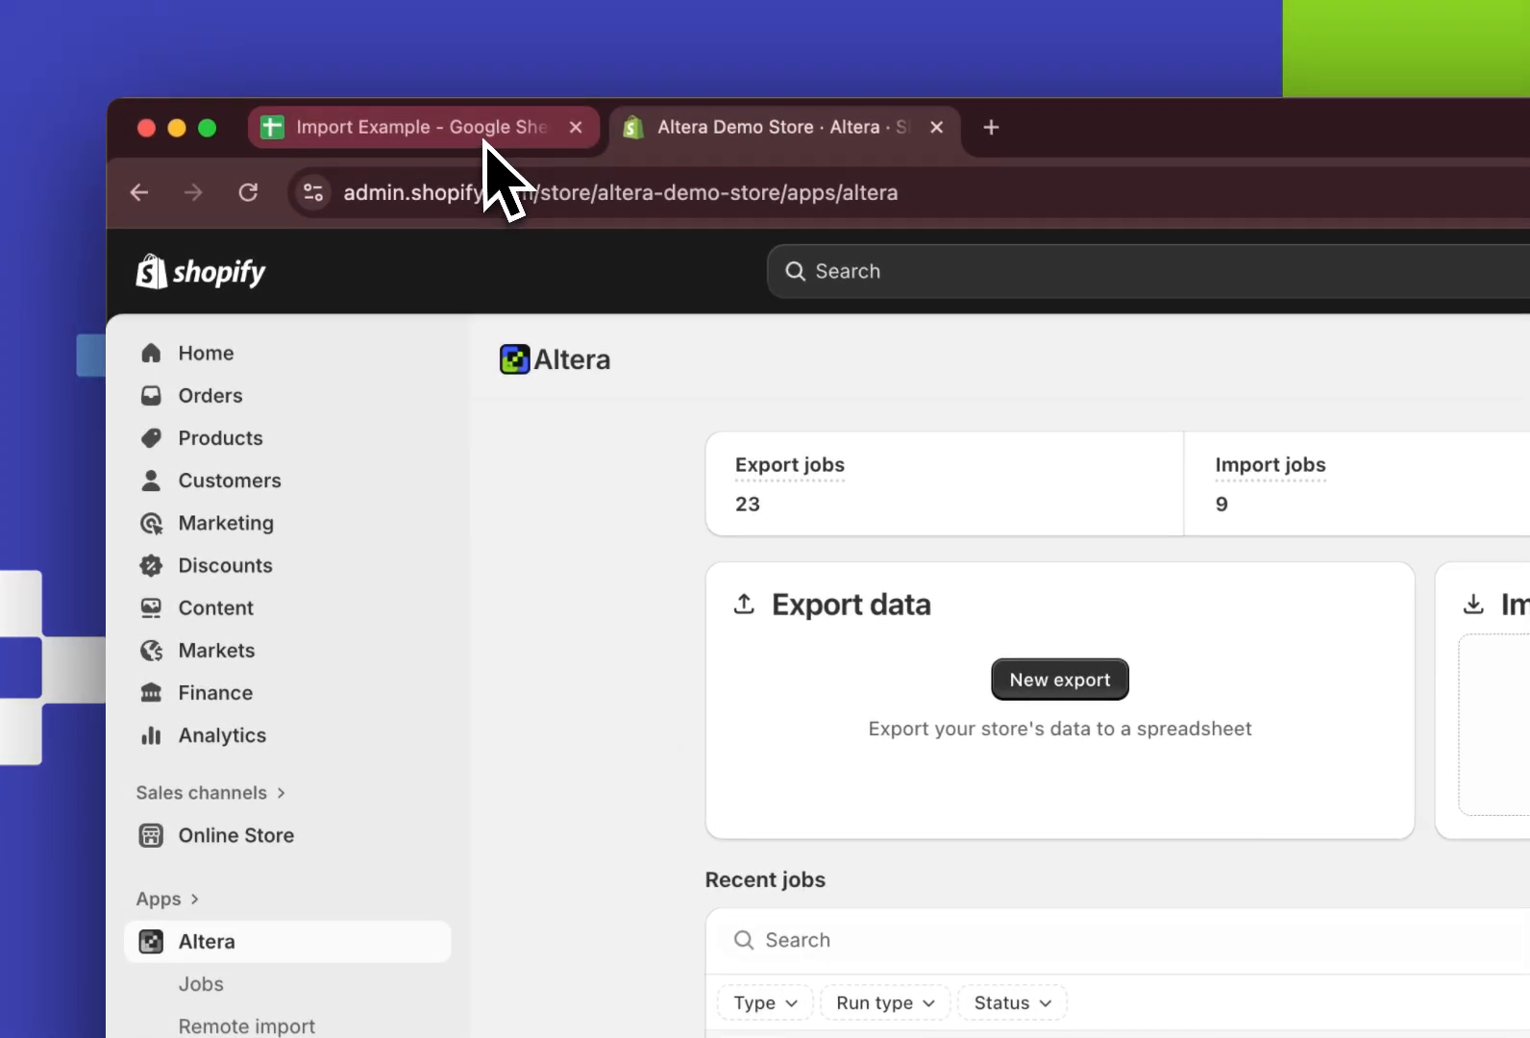
# Publish the entire Import Example spreadsheet to the web as comma-separated values and confirm the publication.
pyautogui.click(279, 124)
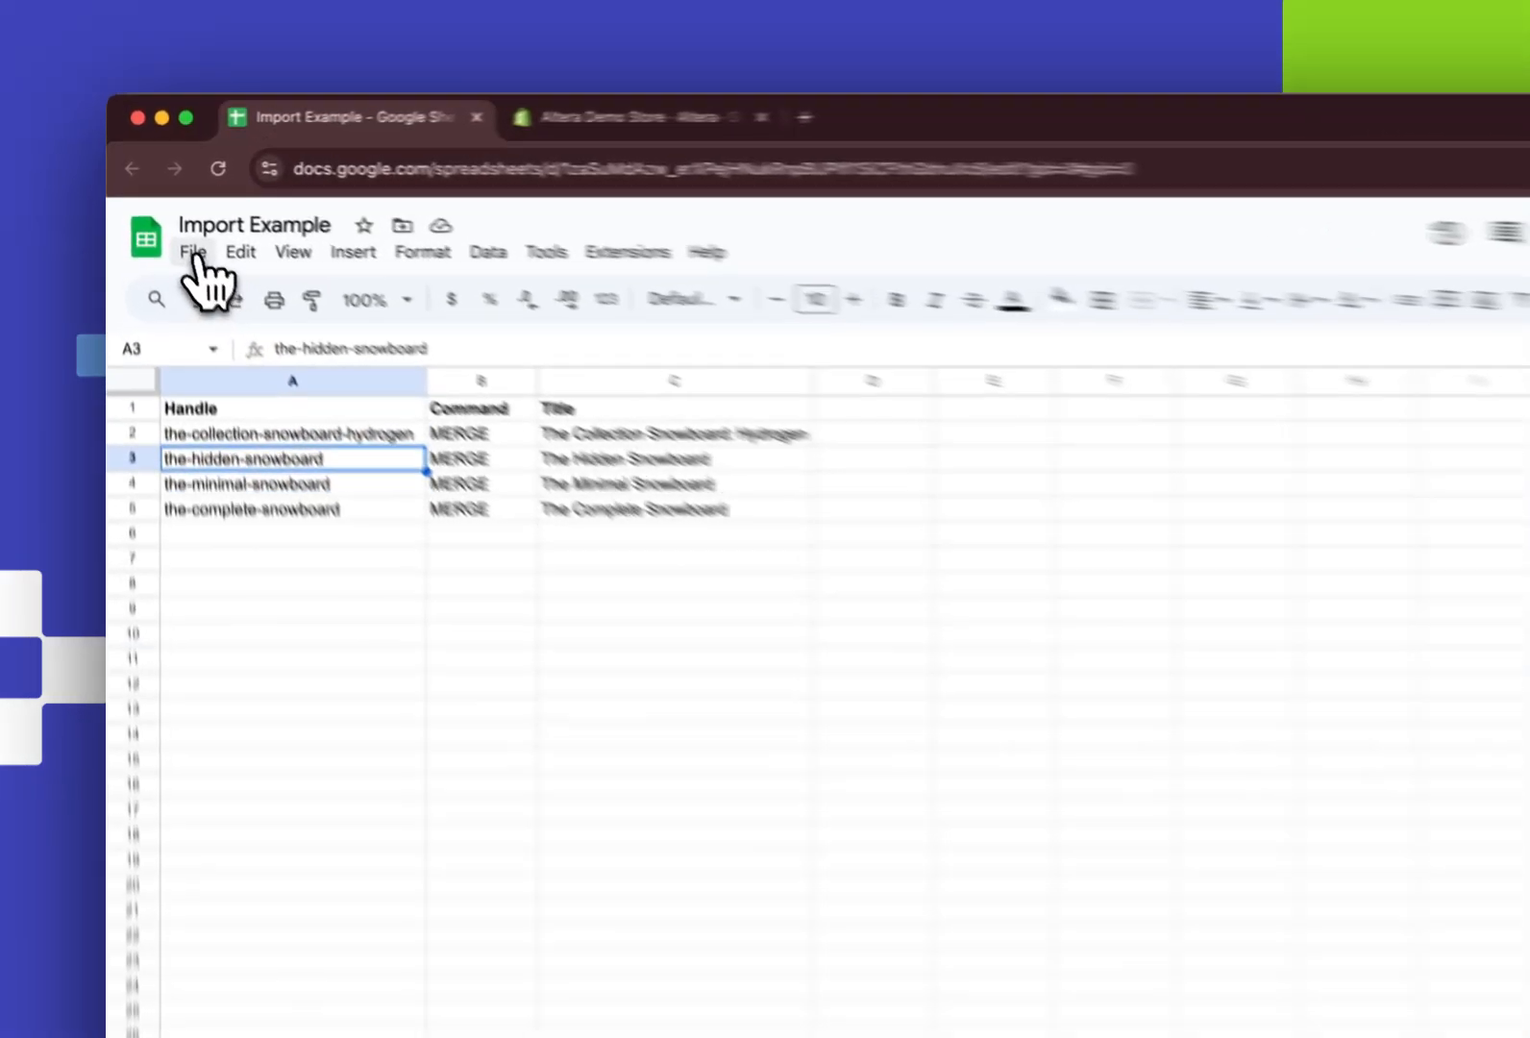
pyautogui.click(194, 253)
pyautogui.moveTo(247, 470)
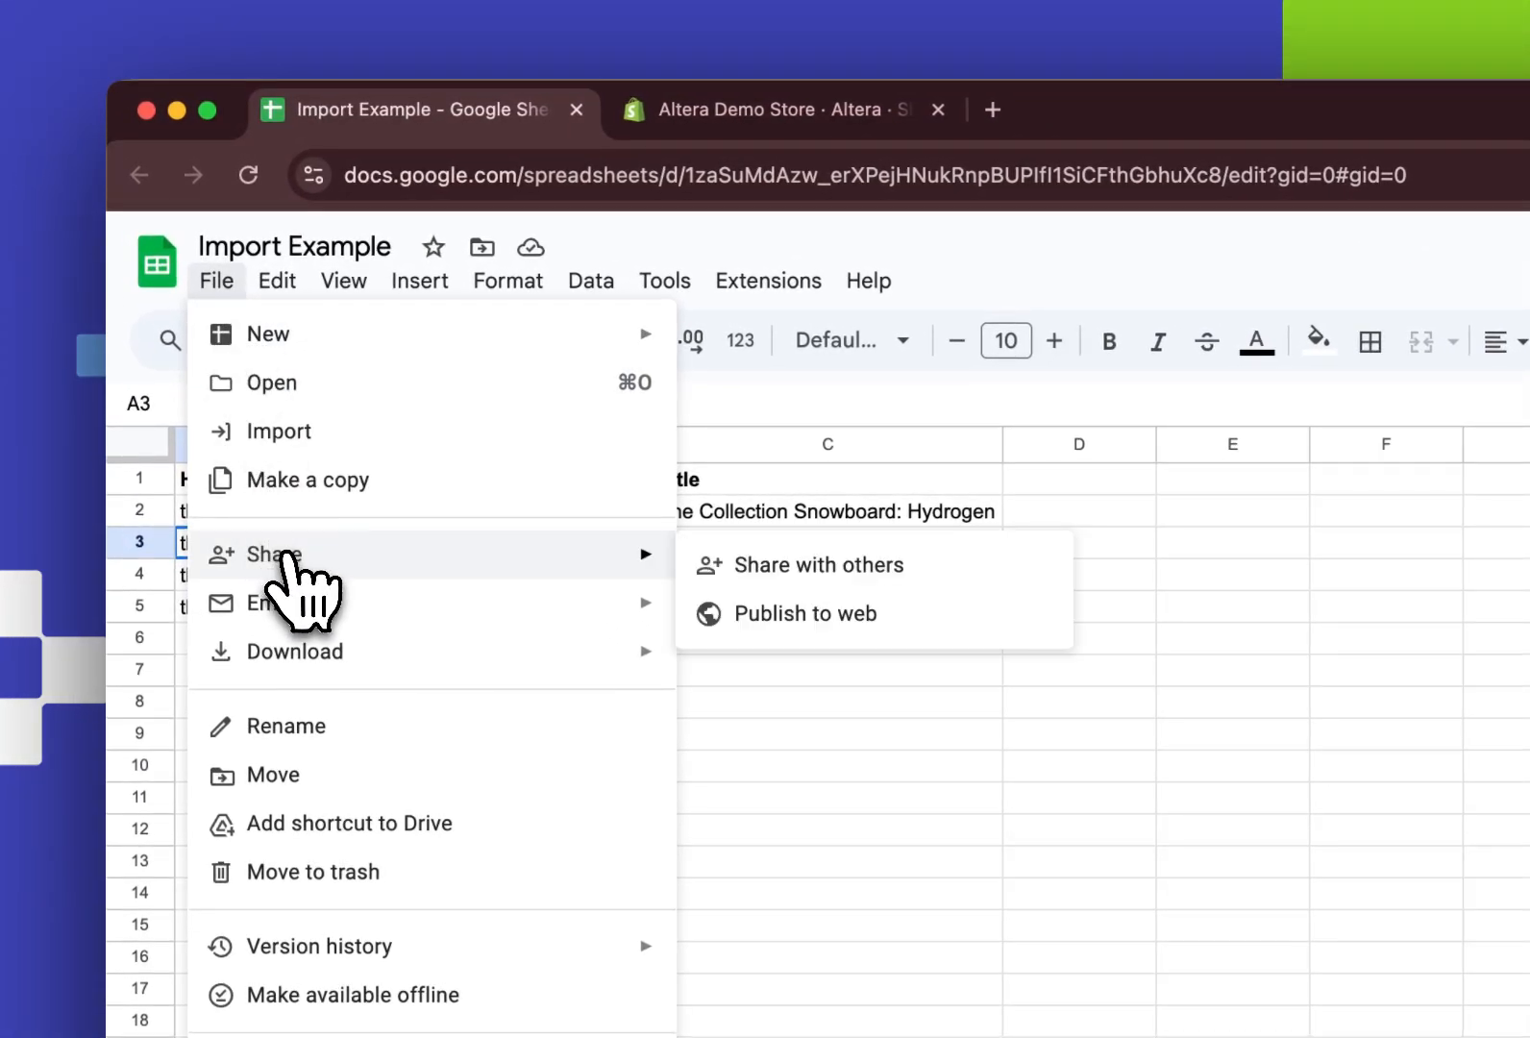
pyautogui.click(807, 625)
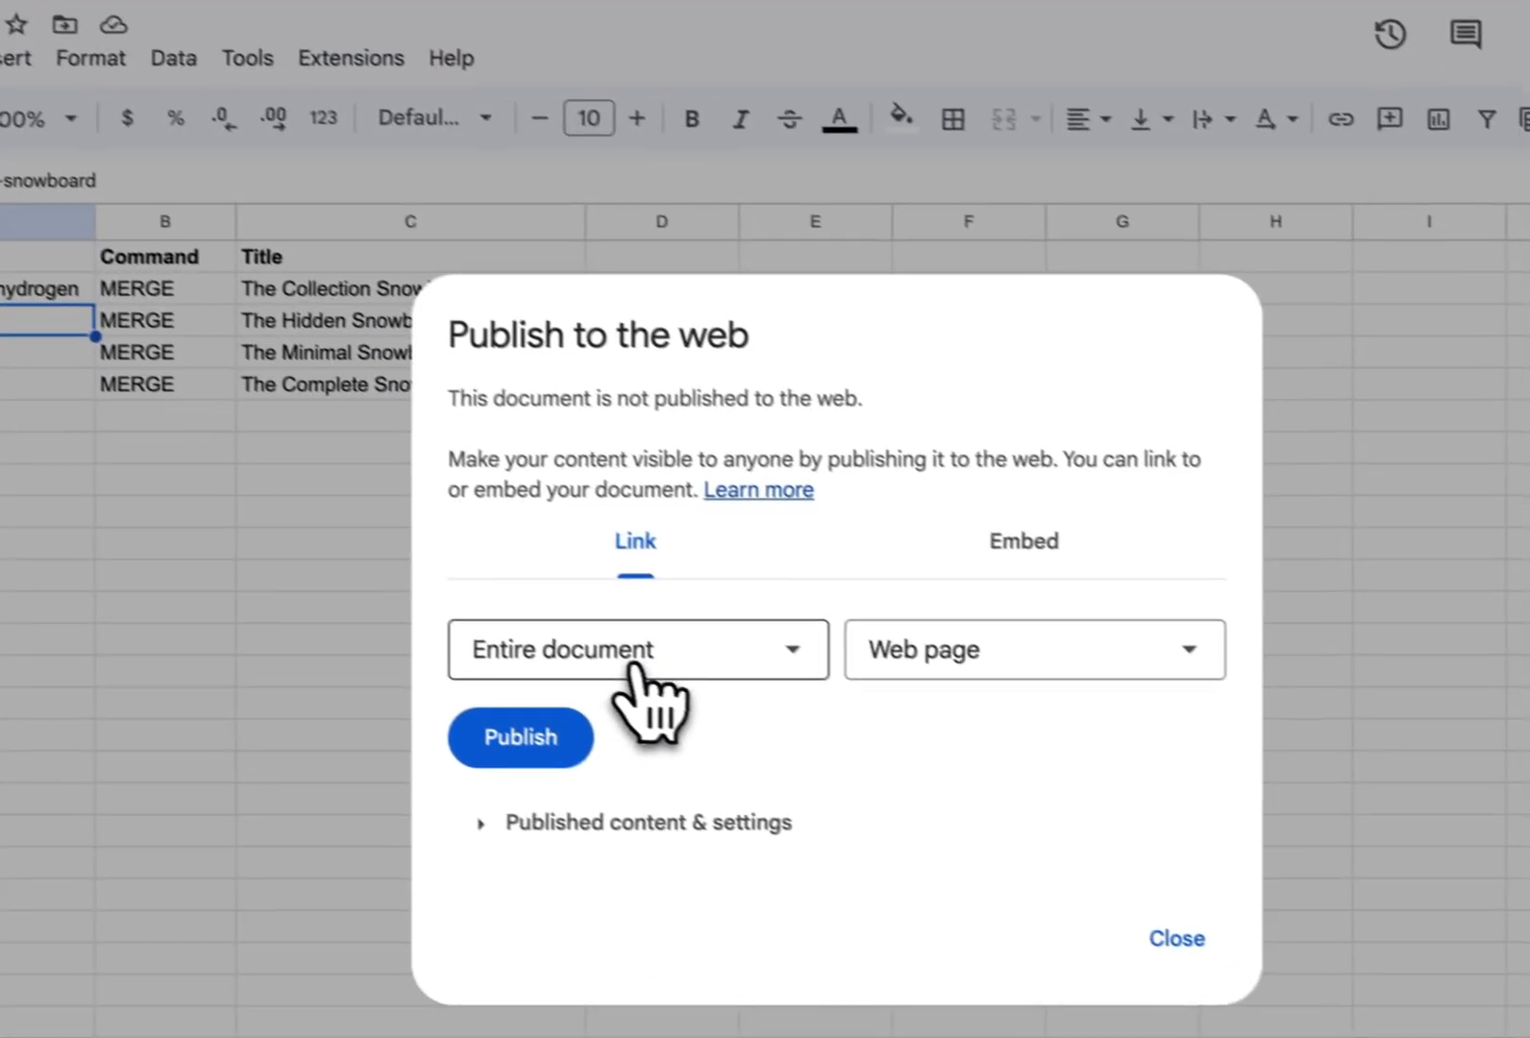
pyautogui.click(1054, 650)
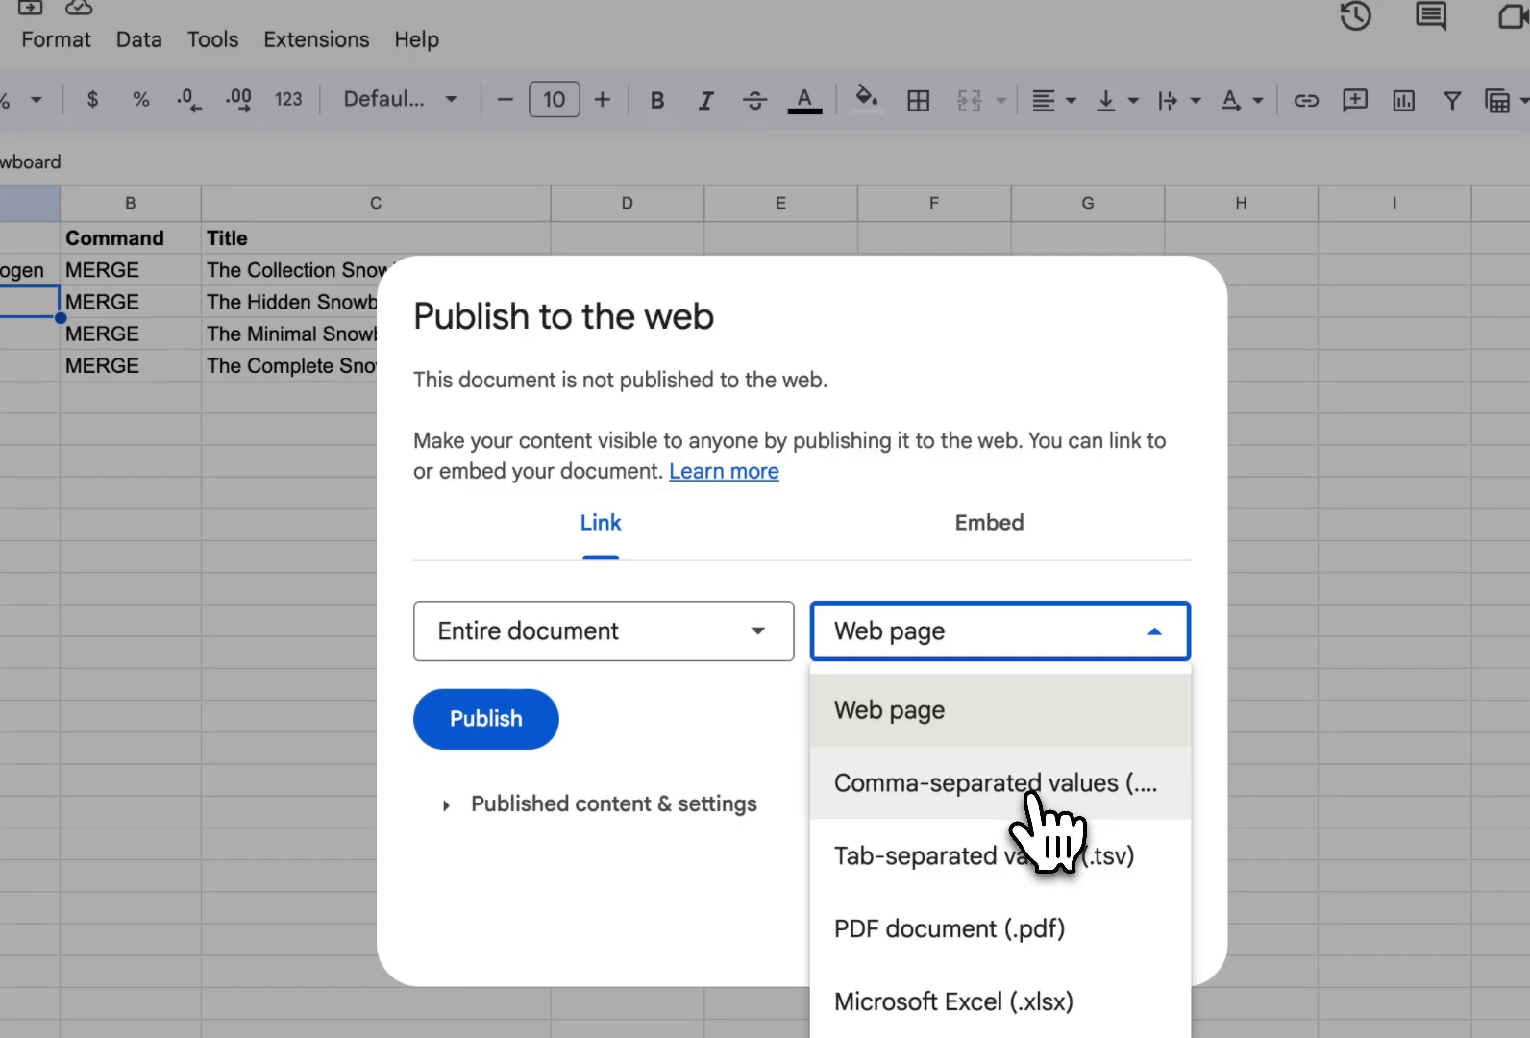
pyautogui.click(1030, 796)
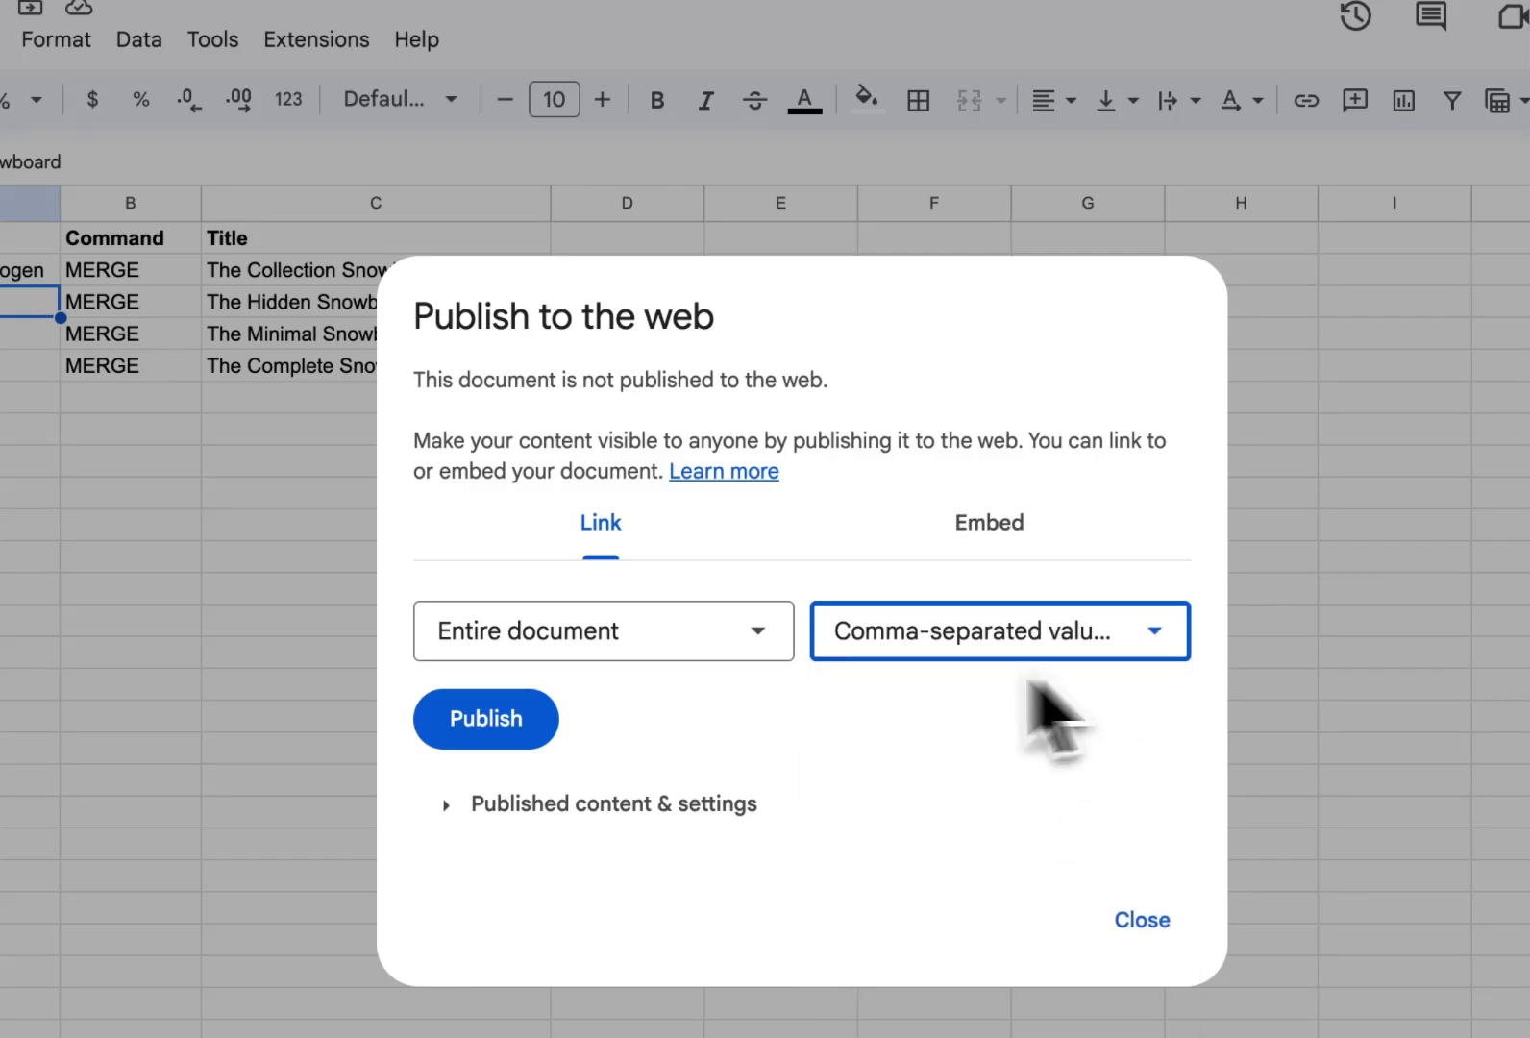
pyautogui.click(500, 721)
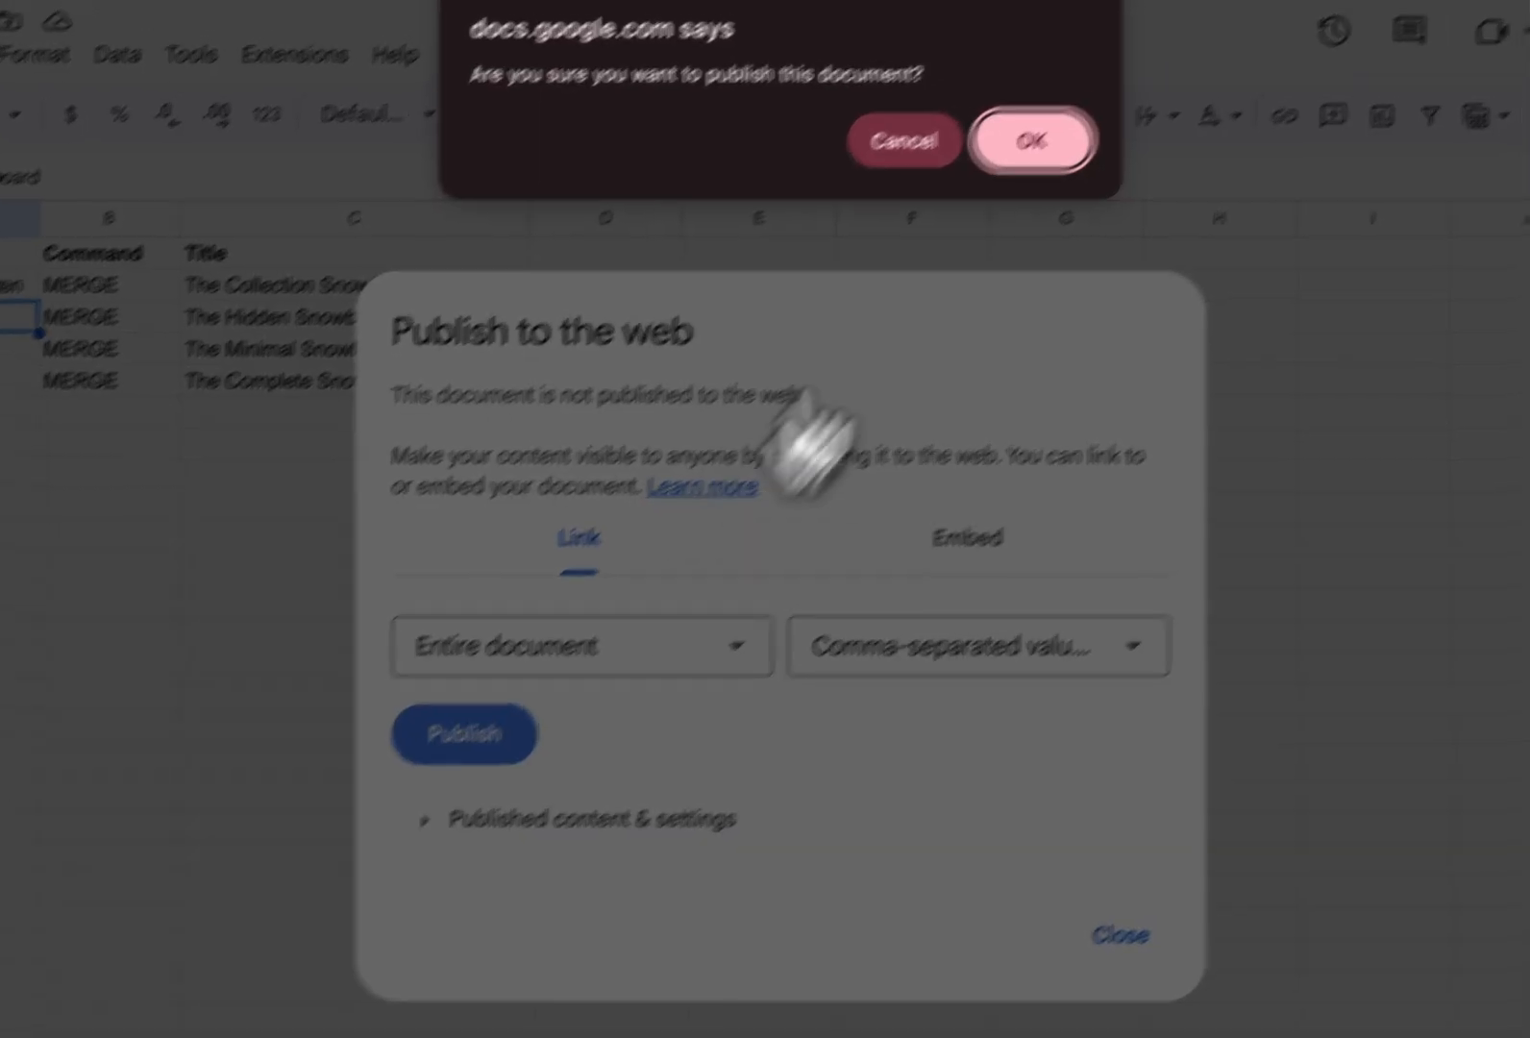
pyautogui.click(1031, 141)
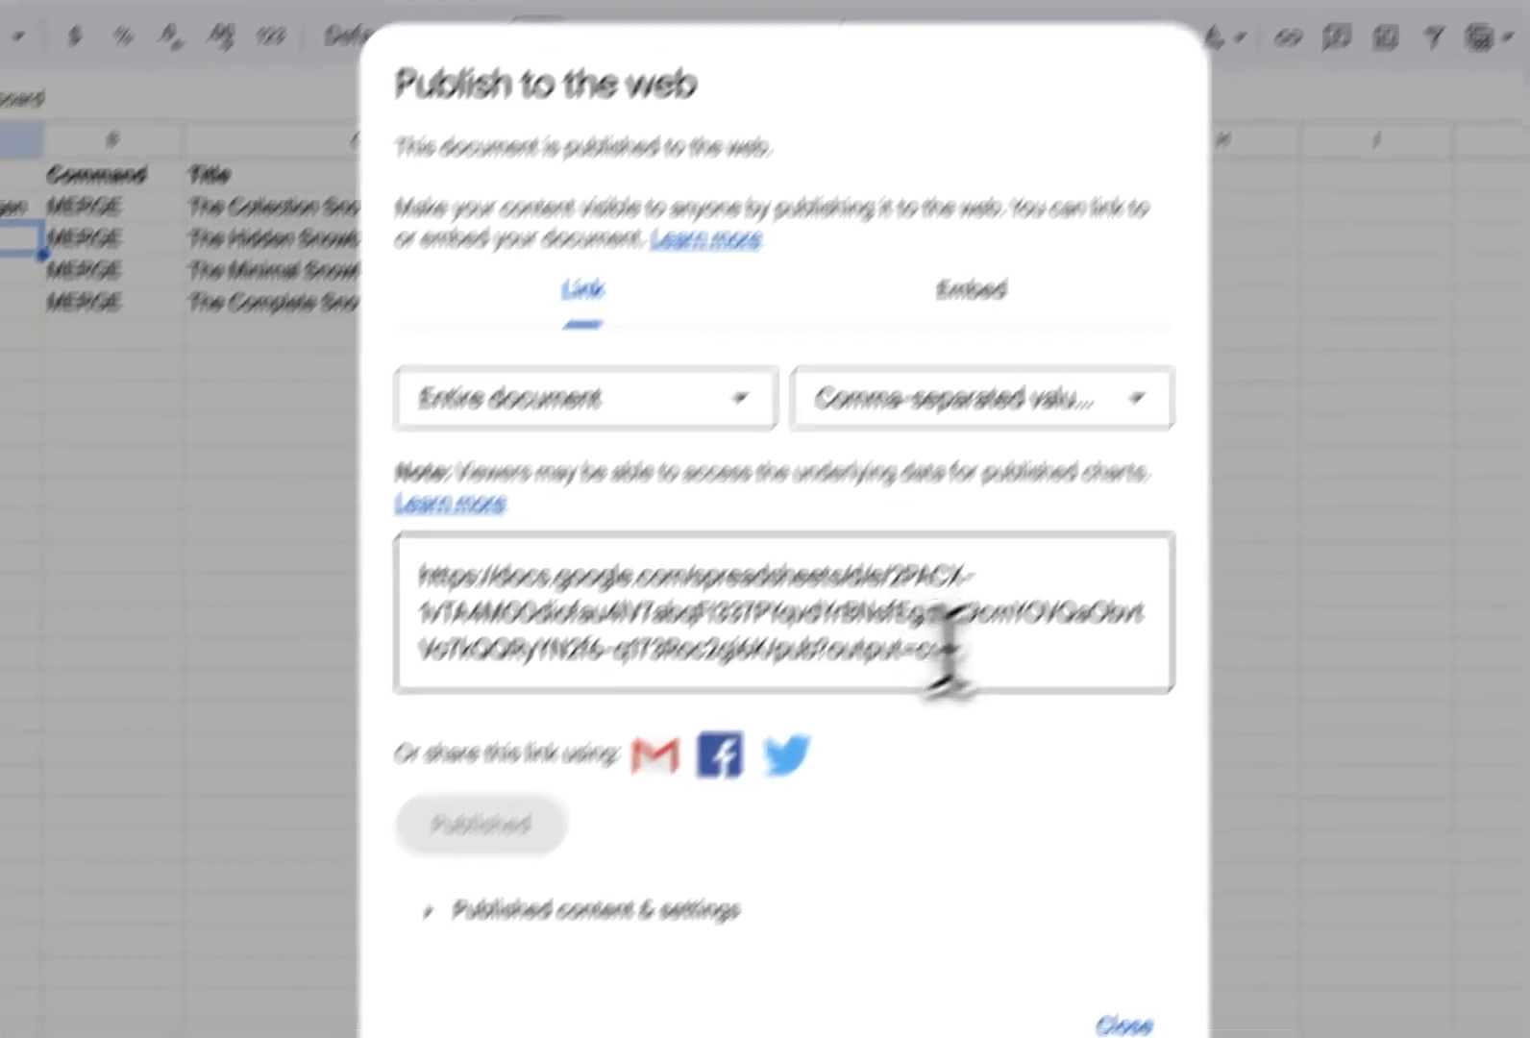
# Copy the published CSV link of the spreadsheet and close the publishing dialog.
pyautogui.click(947, 653)
pyautogui.click(984, 656)
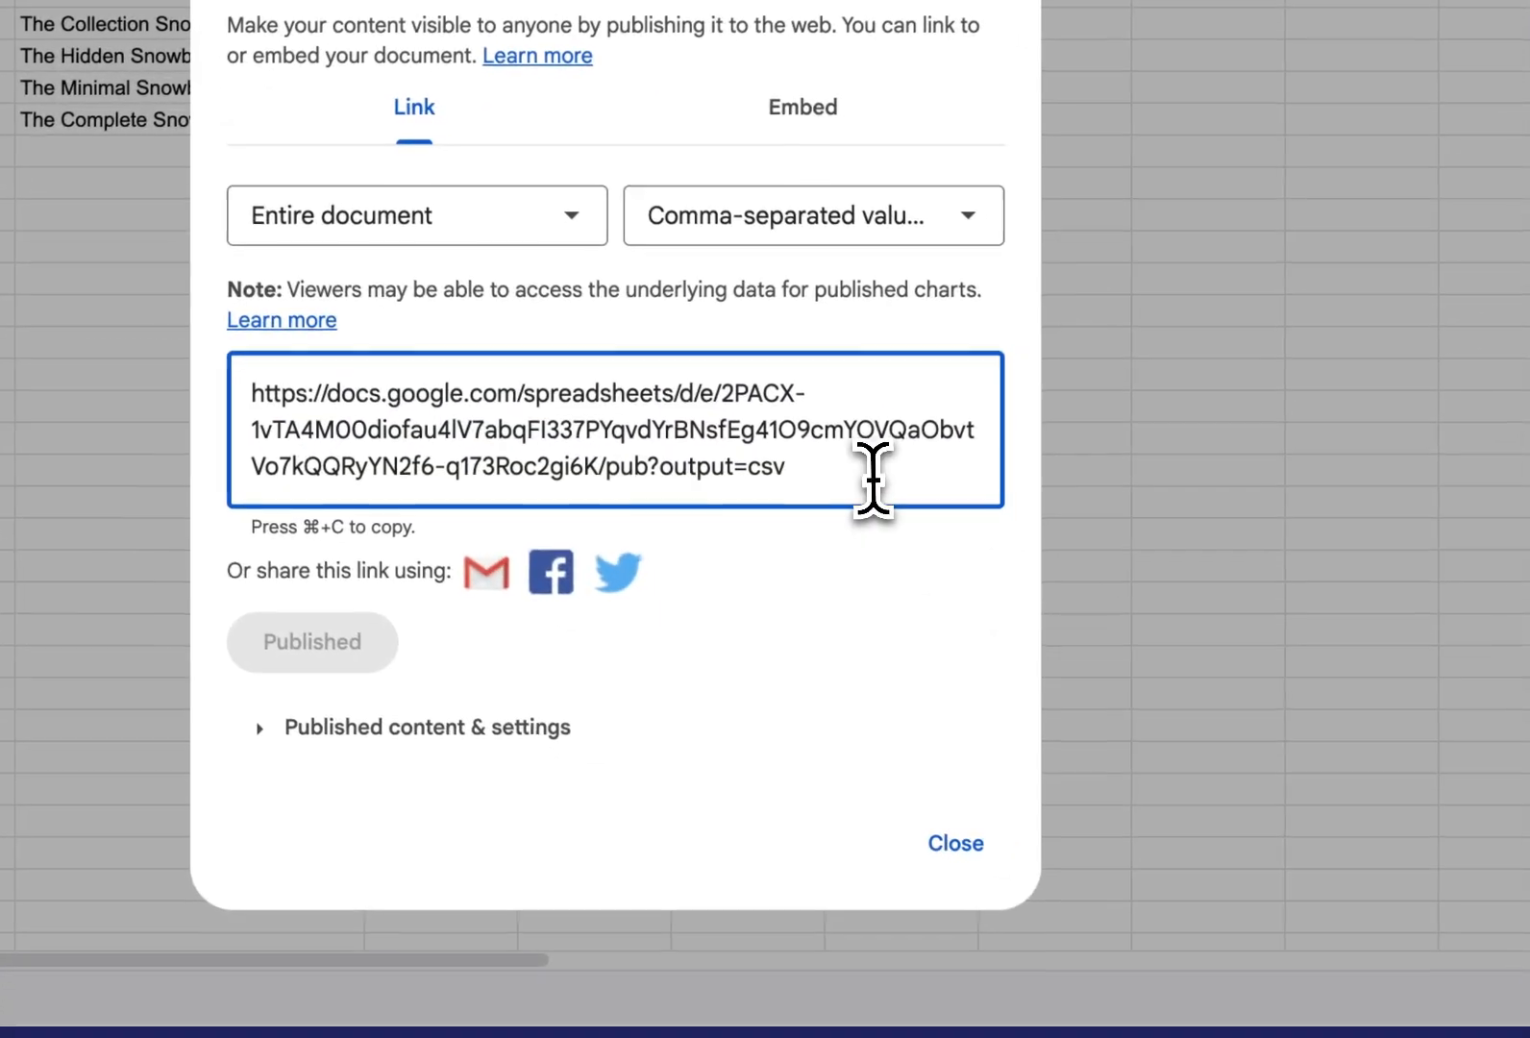
pyautogui.click(873, 478)
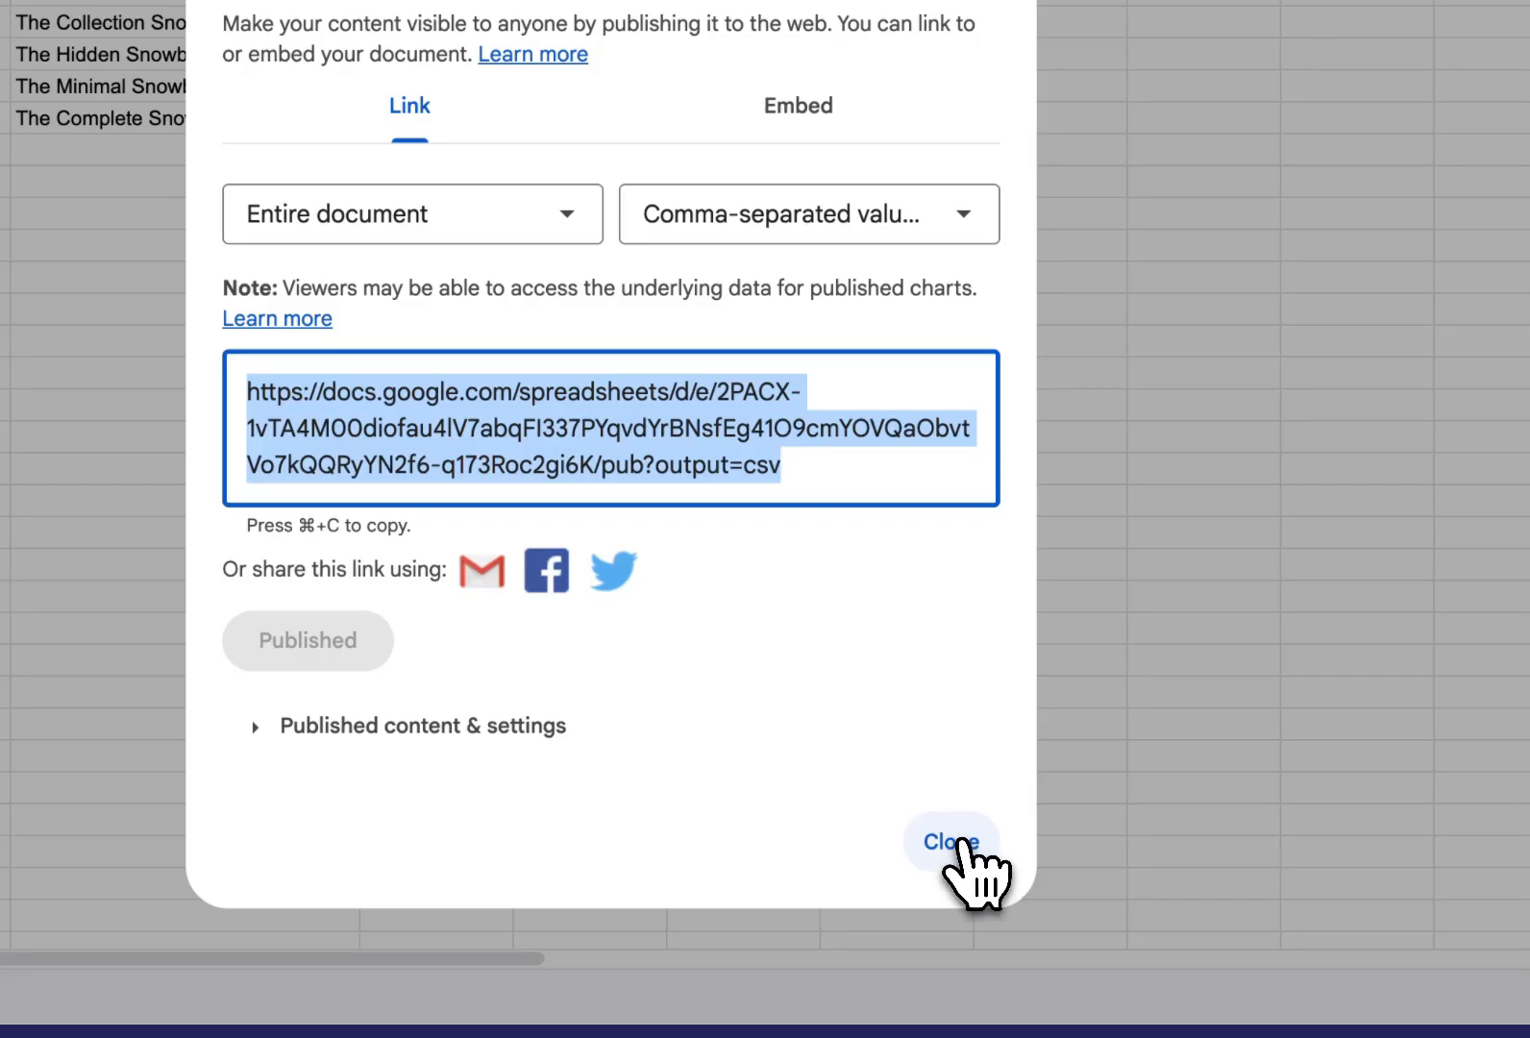
pyautogui.click(954, 844)
# In Altera, start a remote import over Web URL (HTTP/HTTPS) and download the file from the published Google Sheets CSV link.
pyautogui.click(781, 139)
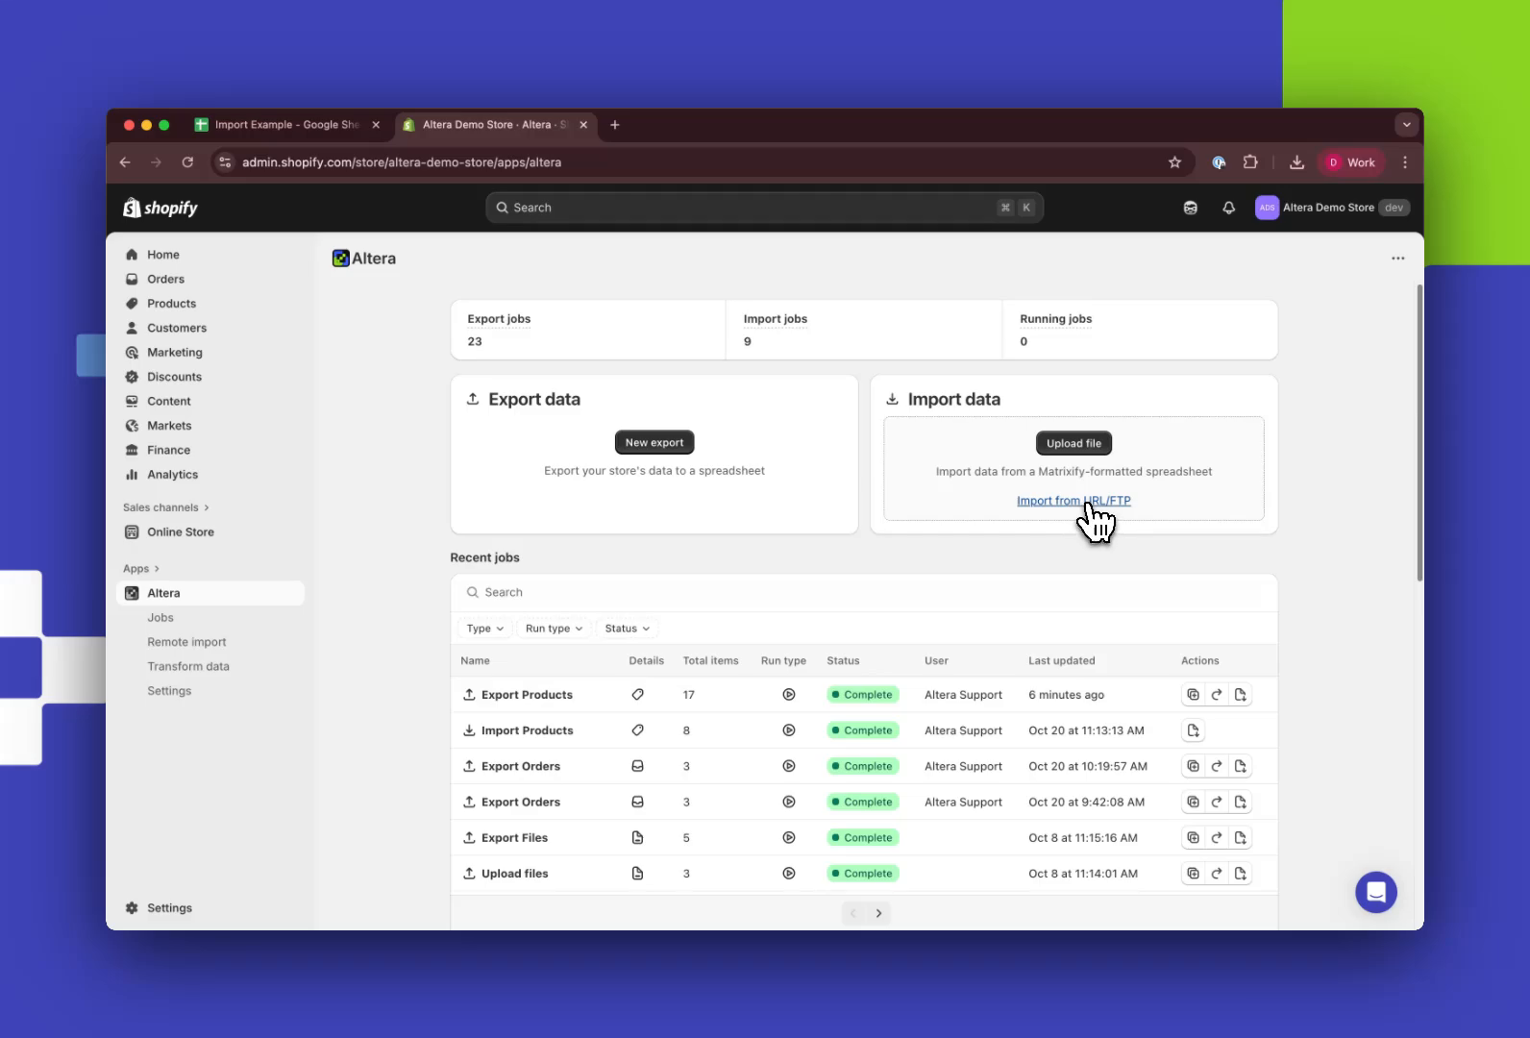
pyautogui.click(1089, 501)
pyautogui.click(905, 434)
pyautogui.press('super+a')
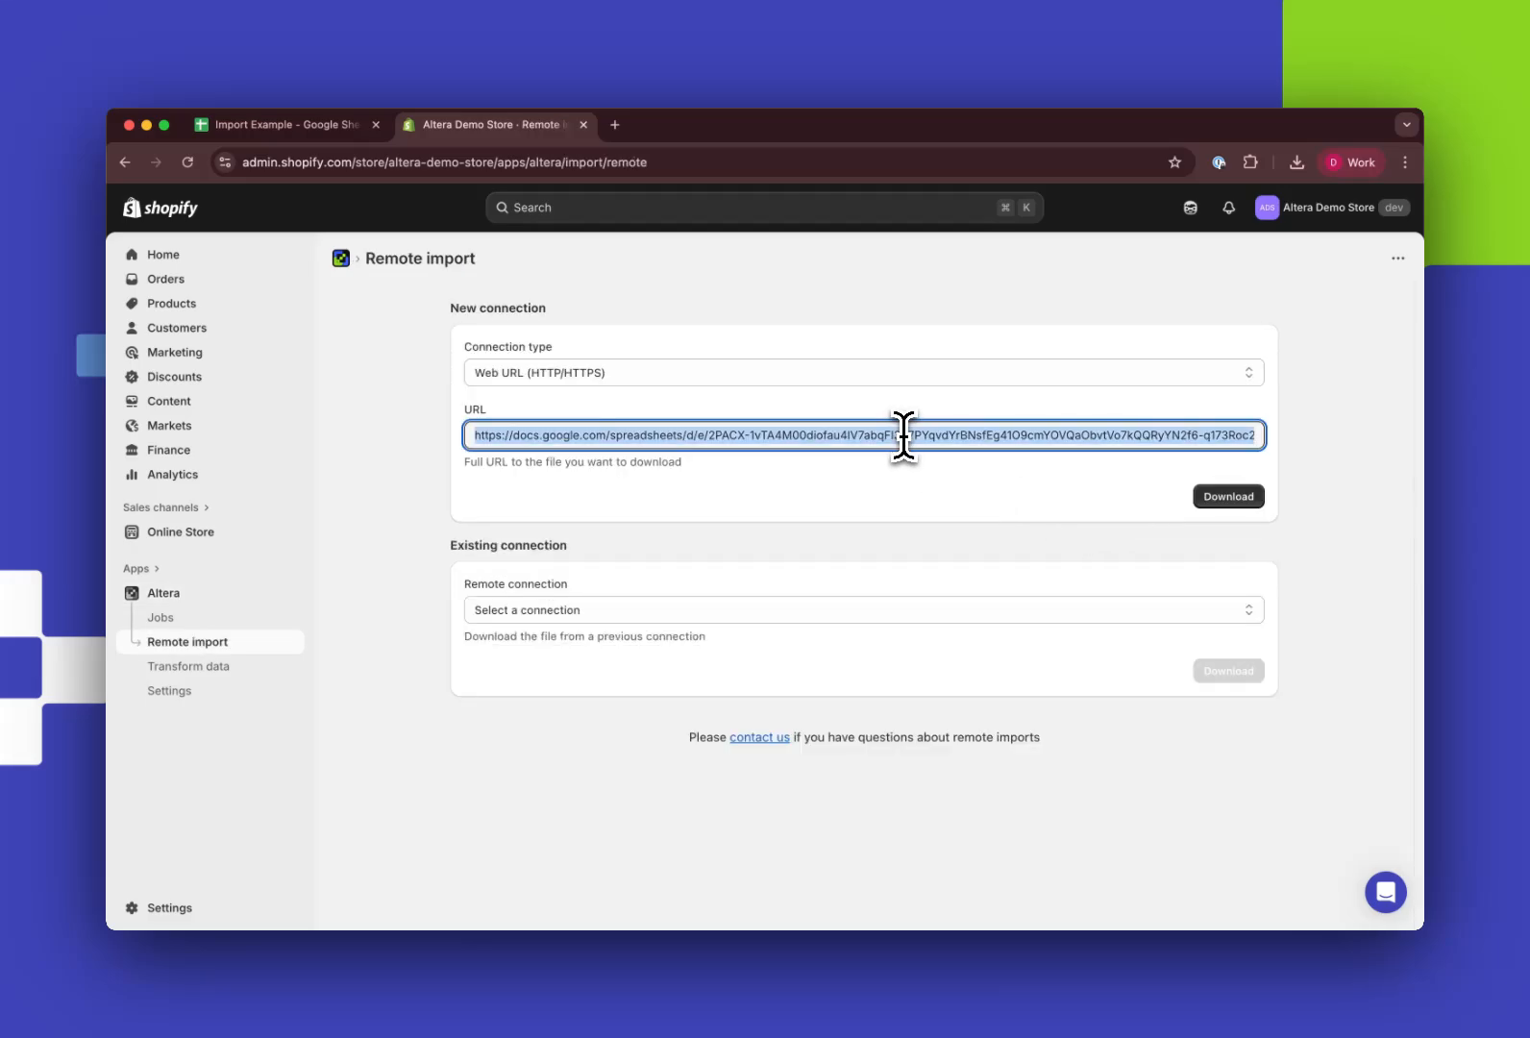
pyautogui.press('BackSpace')
pyautogui.write('https://docs.google.com/spreadsheets/d/e/2PACX-1vTA4M00diofau4lV7abqFl337PYqvdYrBNsfEg41O9cmYOVQaObvtVo7kQQRyYN2f6-q173Roc2gi6K/pub?output=csv')
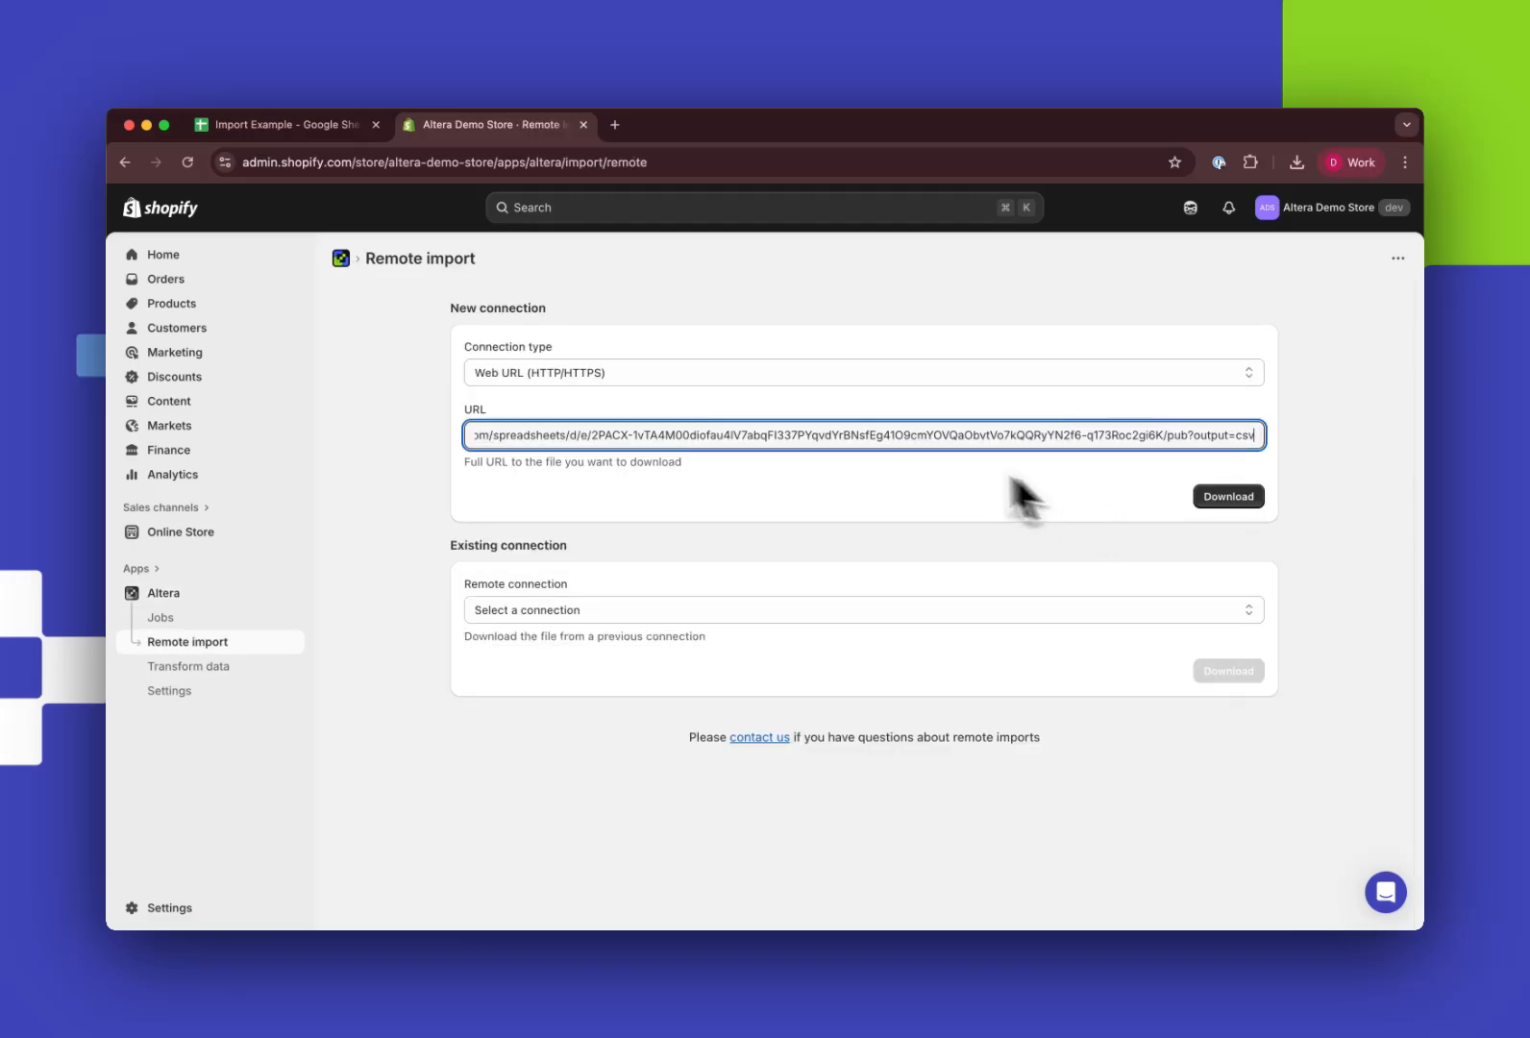
pyautogui.click(1218, 497)
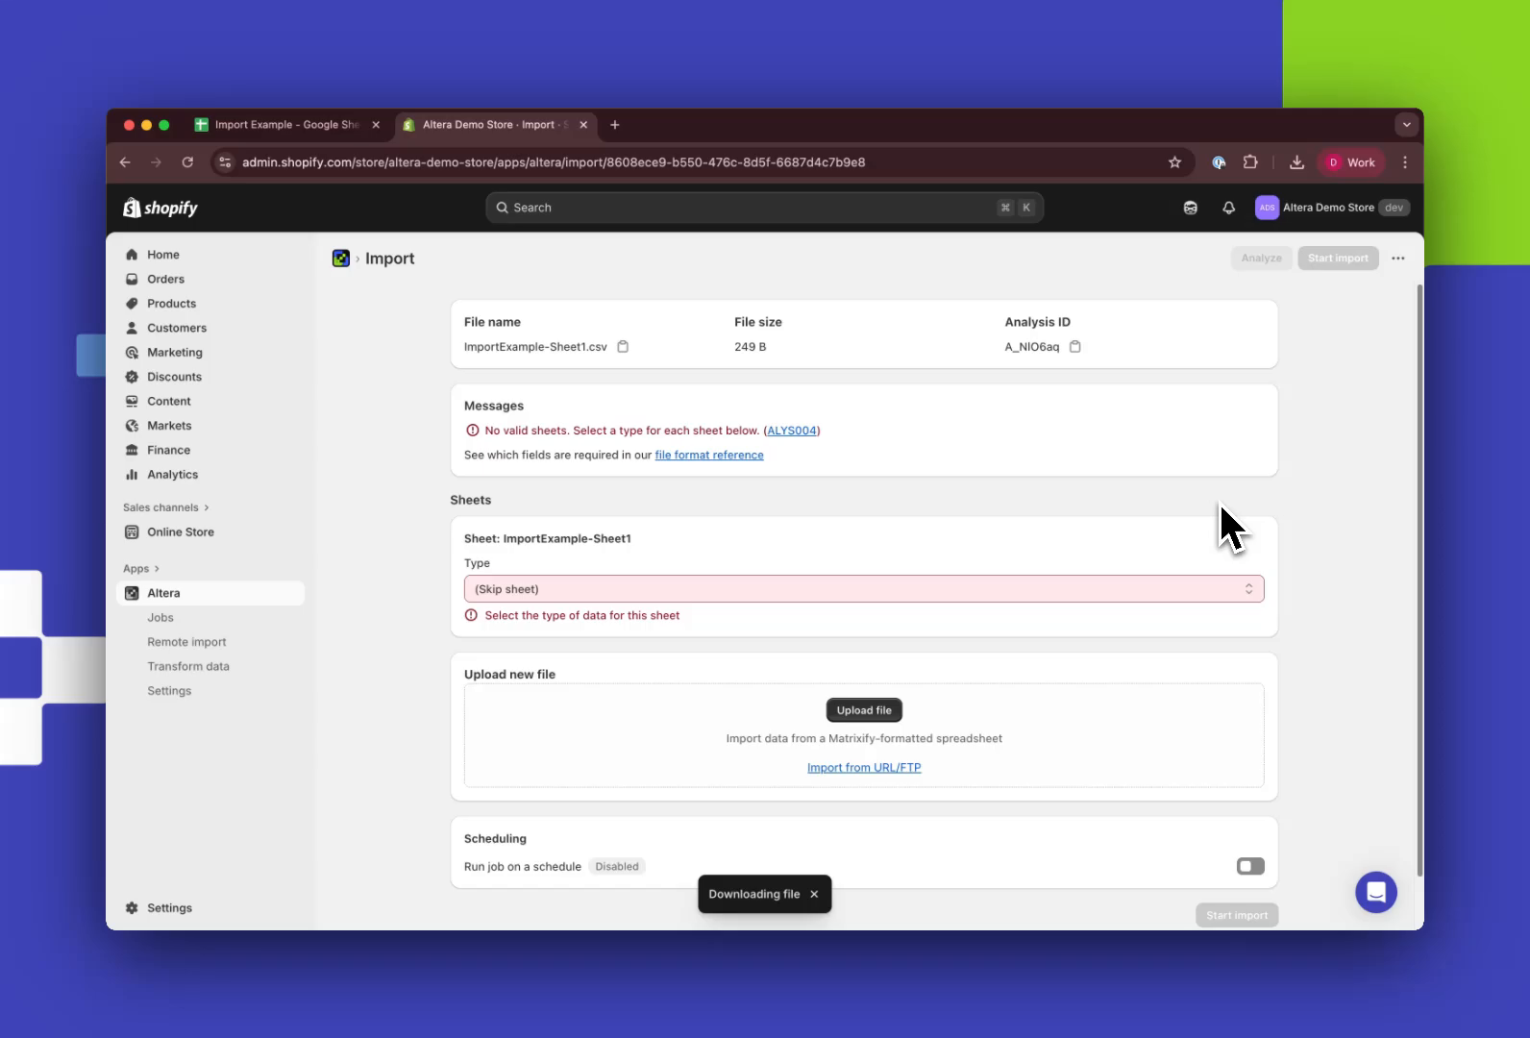
# Start importing the ImportExample-Sheet1 sheet as Products on a schedule that repeats every hour.
pyautogui.click(1021, 594)
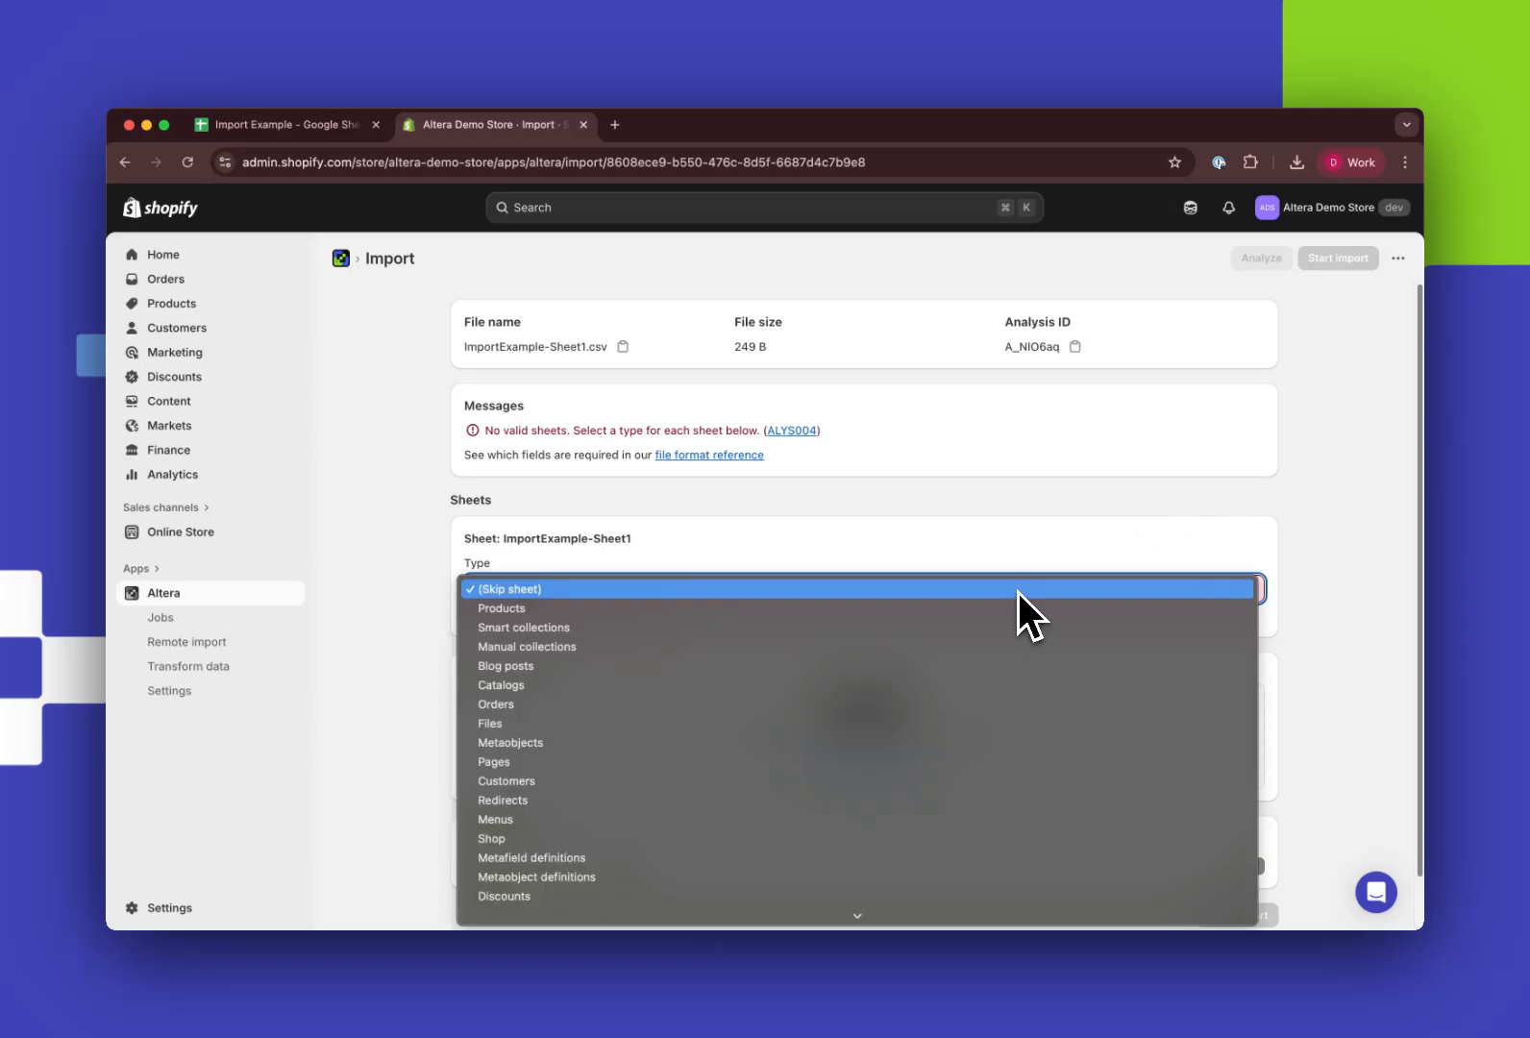
pyautogui.click(974, 615)
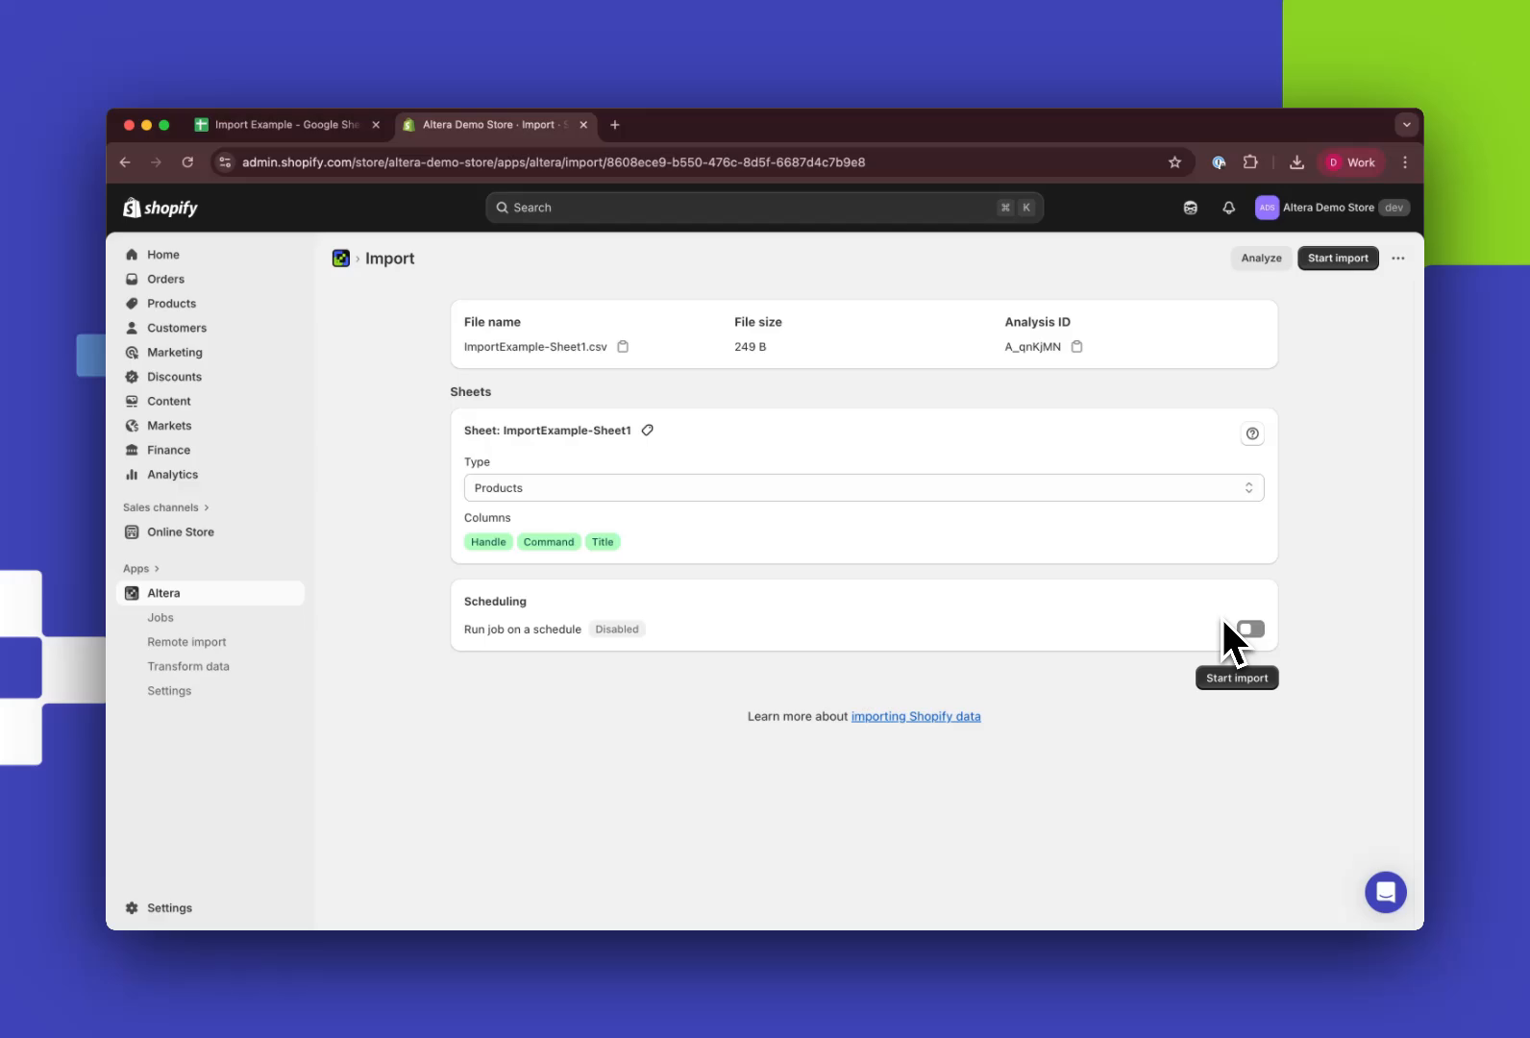
pyautogui.click(1252, 631)
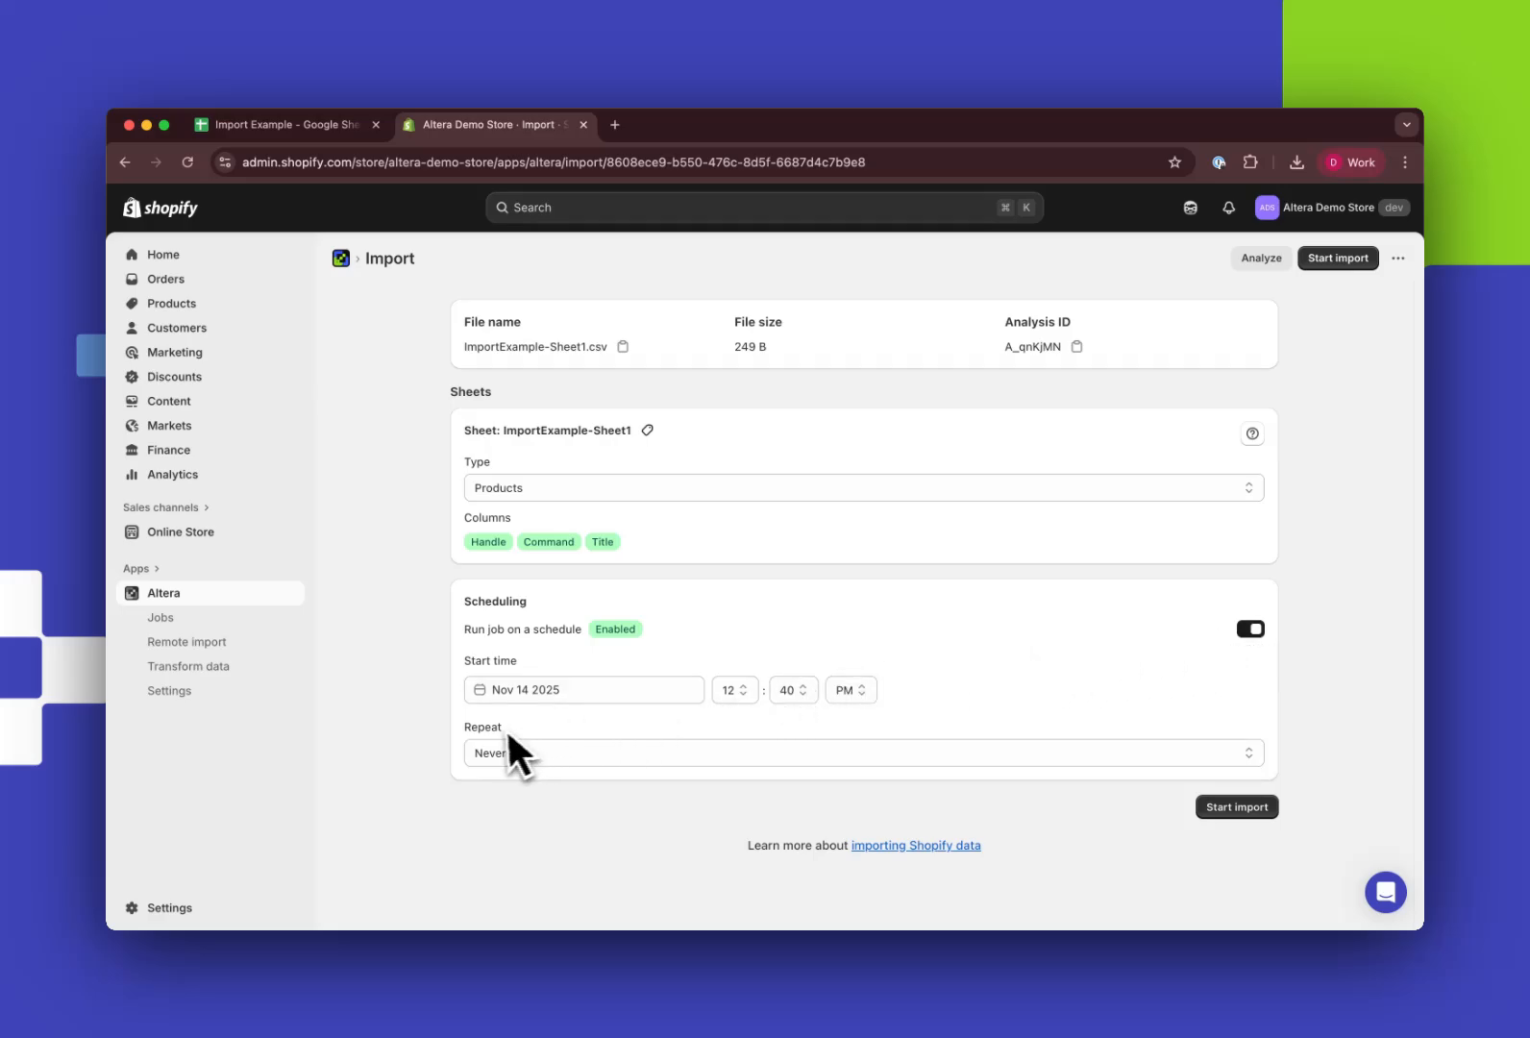
pyautogui.click(522, 759)
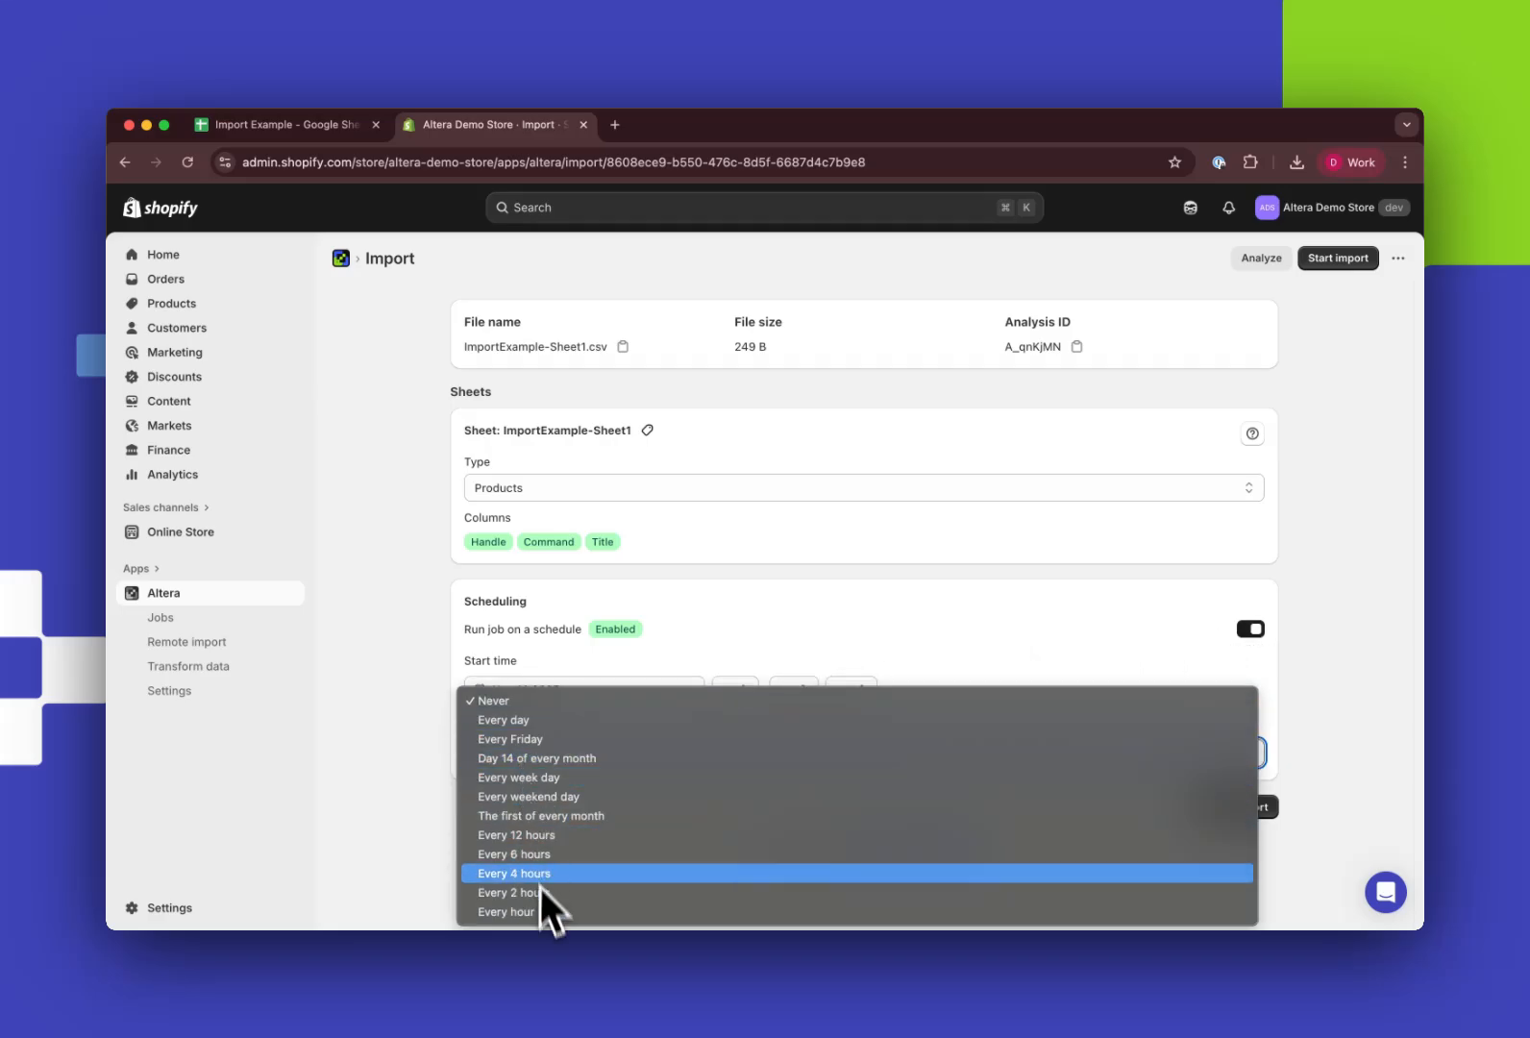
pyautogui.click(546, 911)
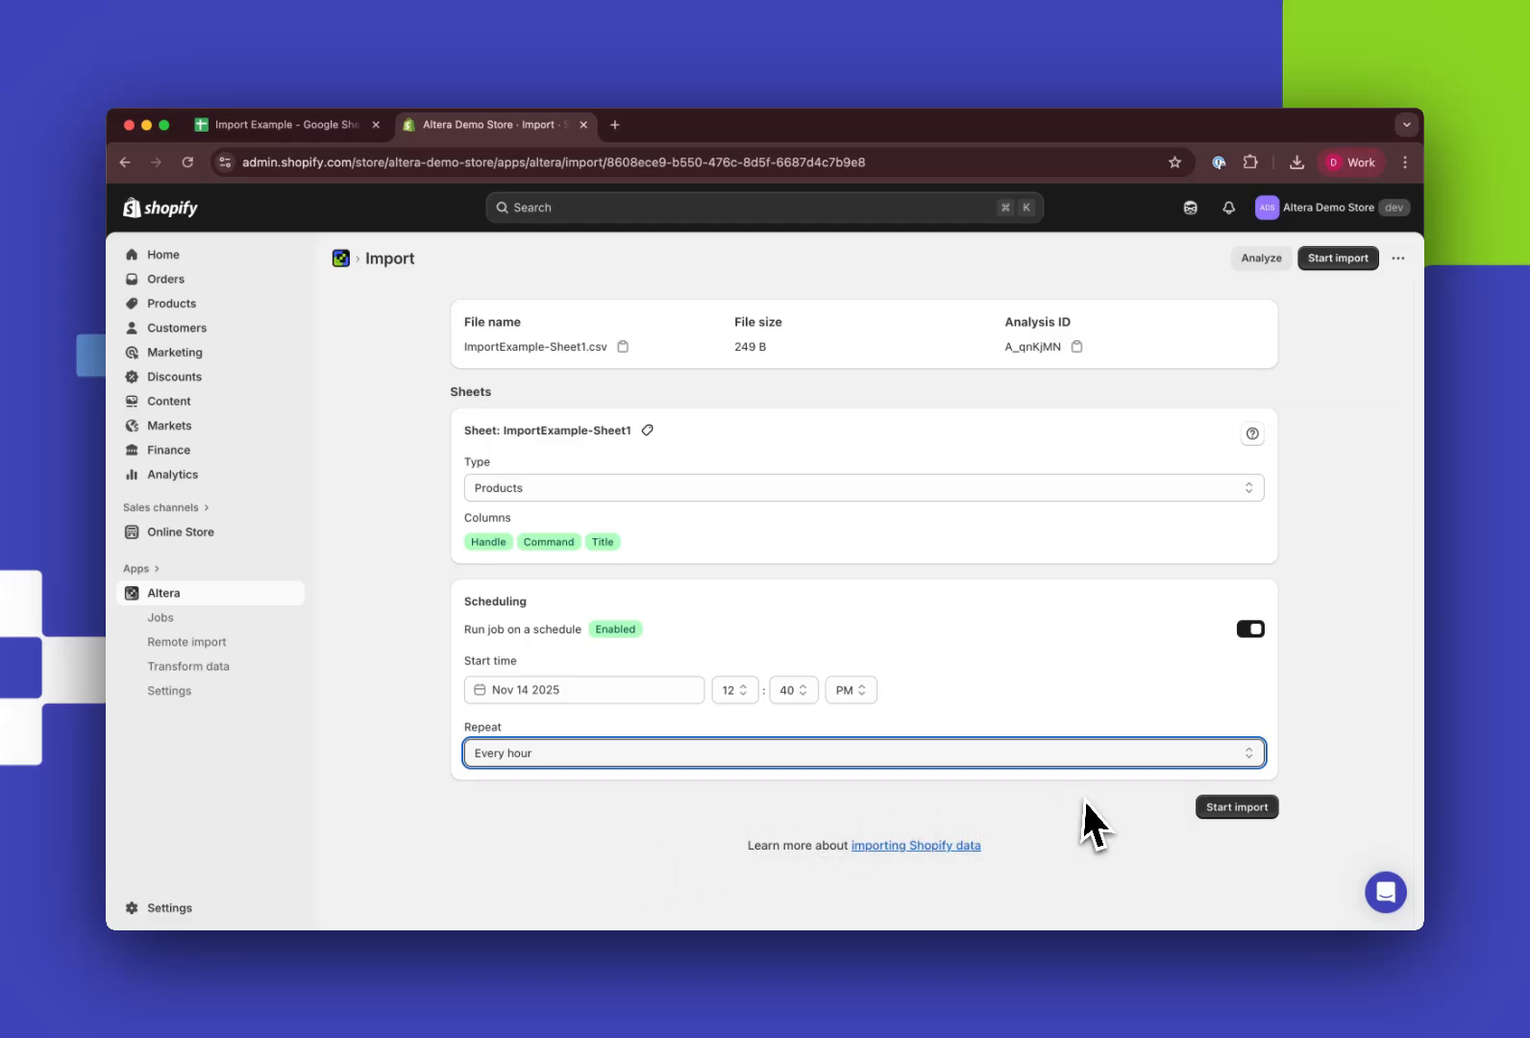
pyautogui.click(1238, 808)
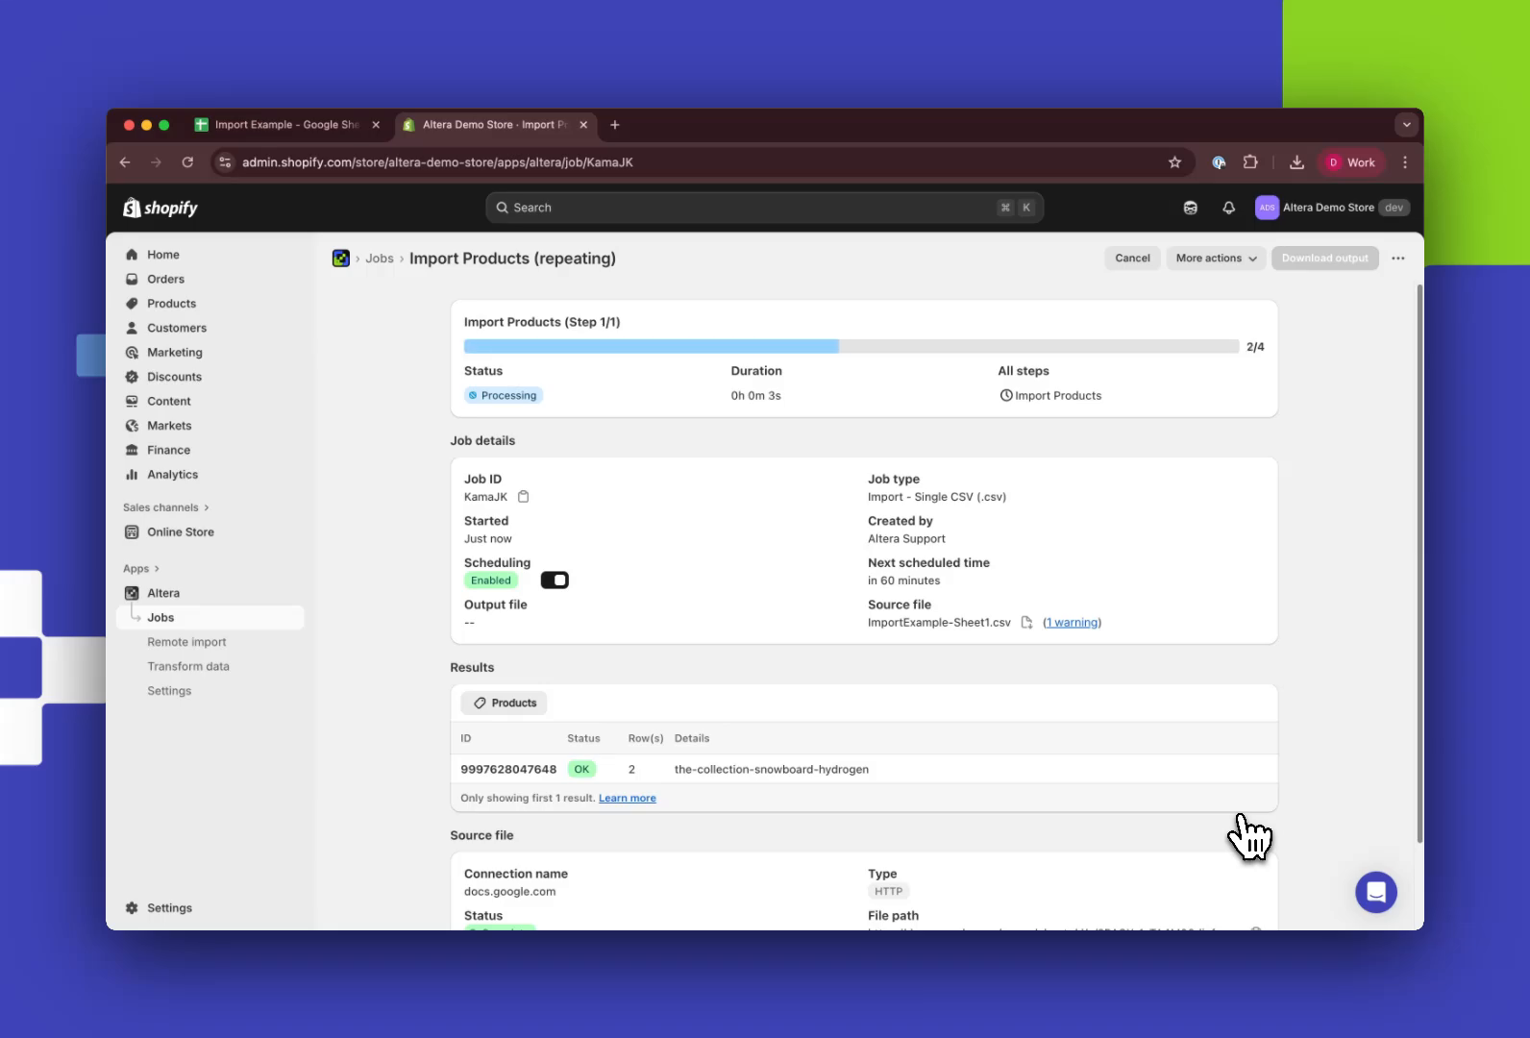
# Review the import results by viewing the product details of the-collection-snowboard-hydrogen and the-hidden-snowboard.
pyautogui.scroll(-3, 1211, 706)
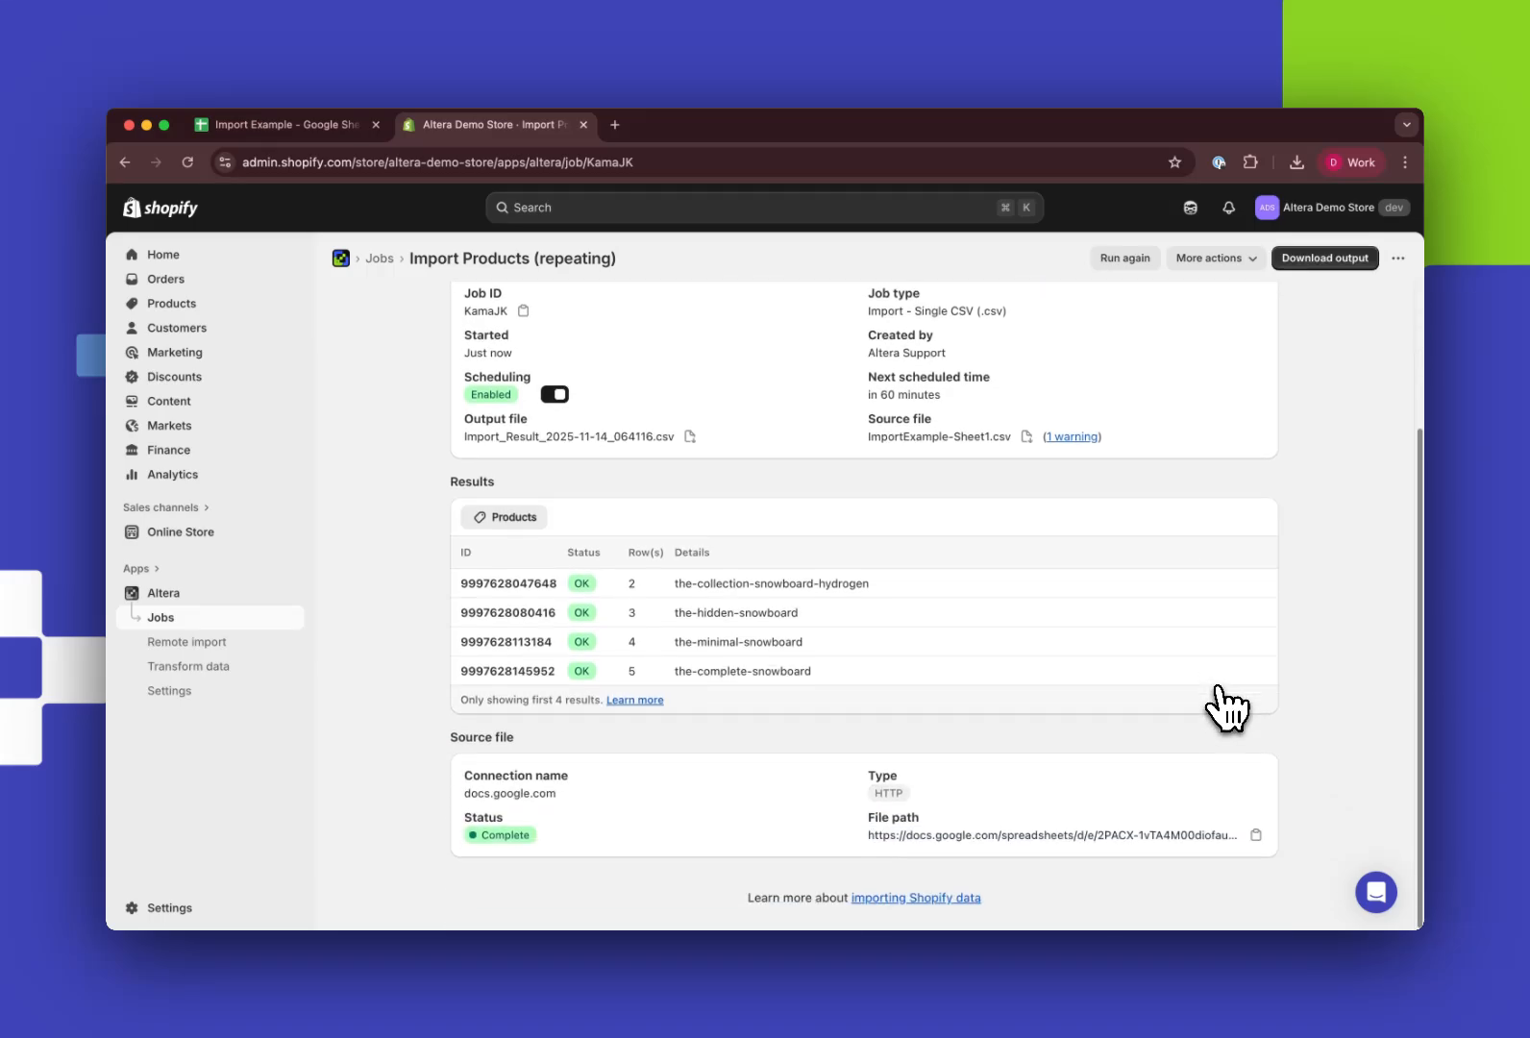
pyautogui.click(527, 584)
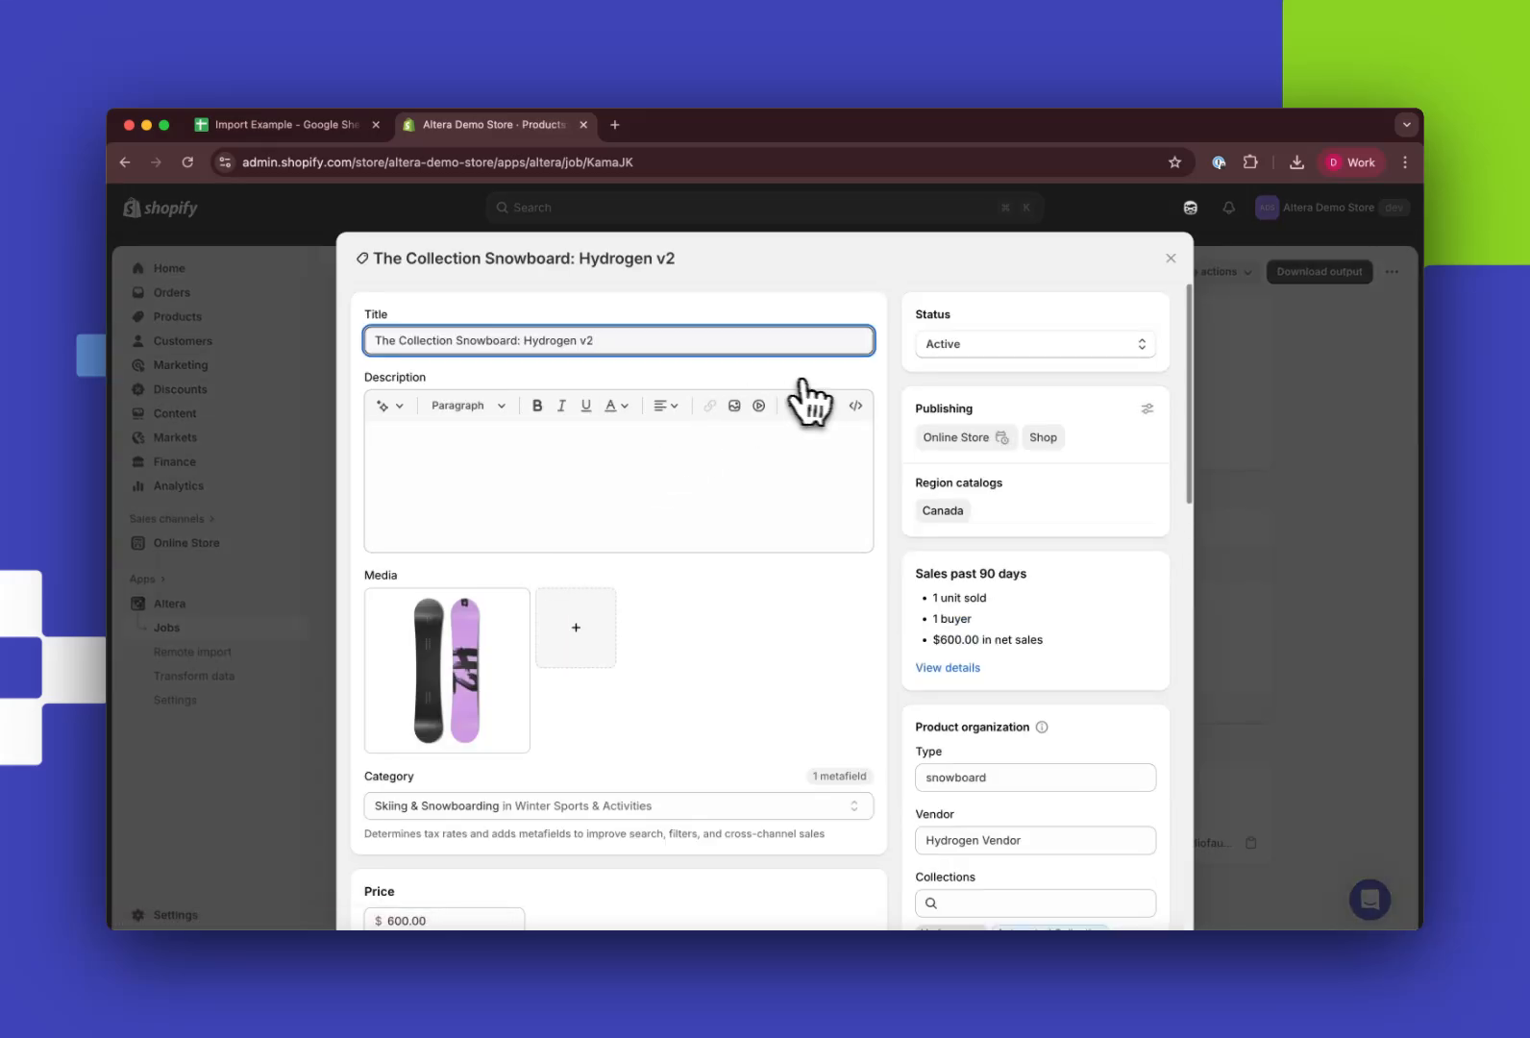
pyautogui.click(1170, 258)
pyautogui.click(524, 612)
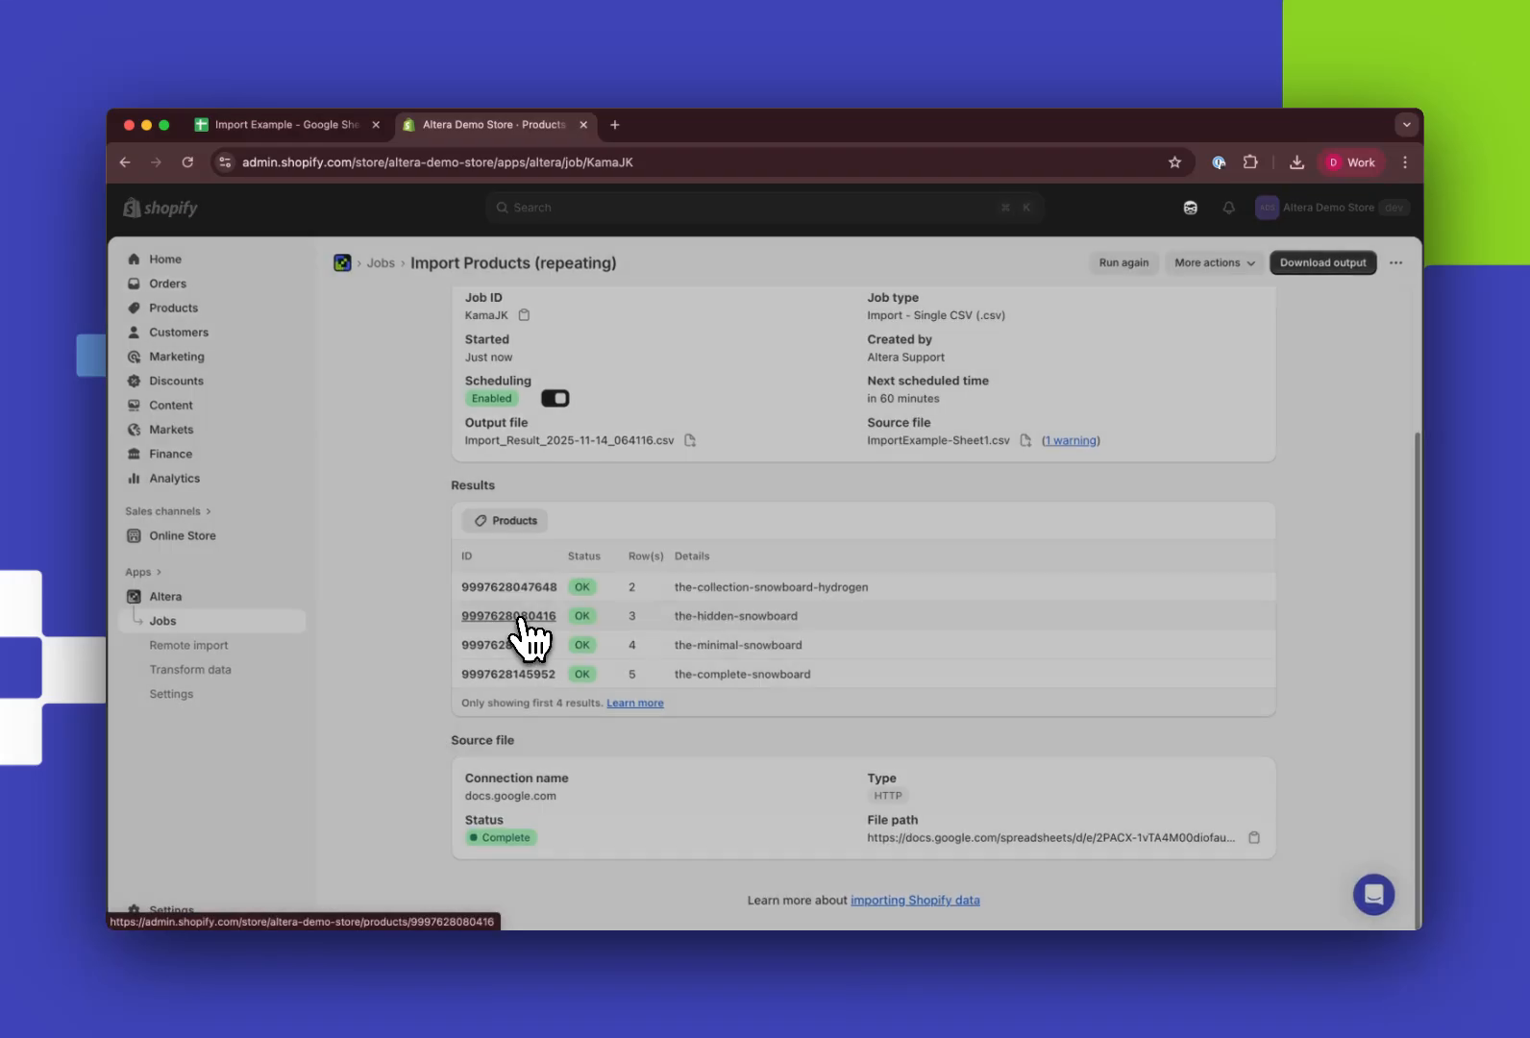
pyautogui.click(321, 331)
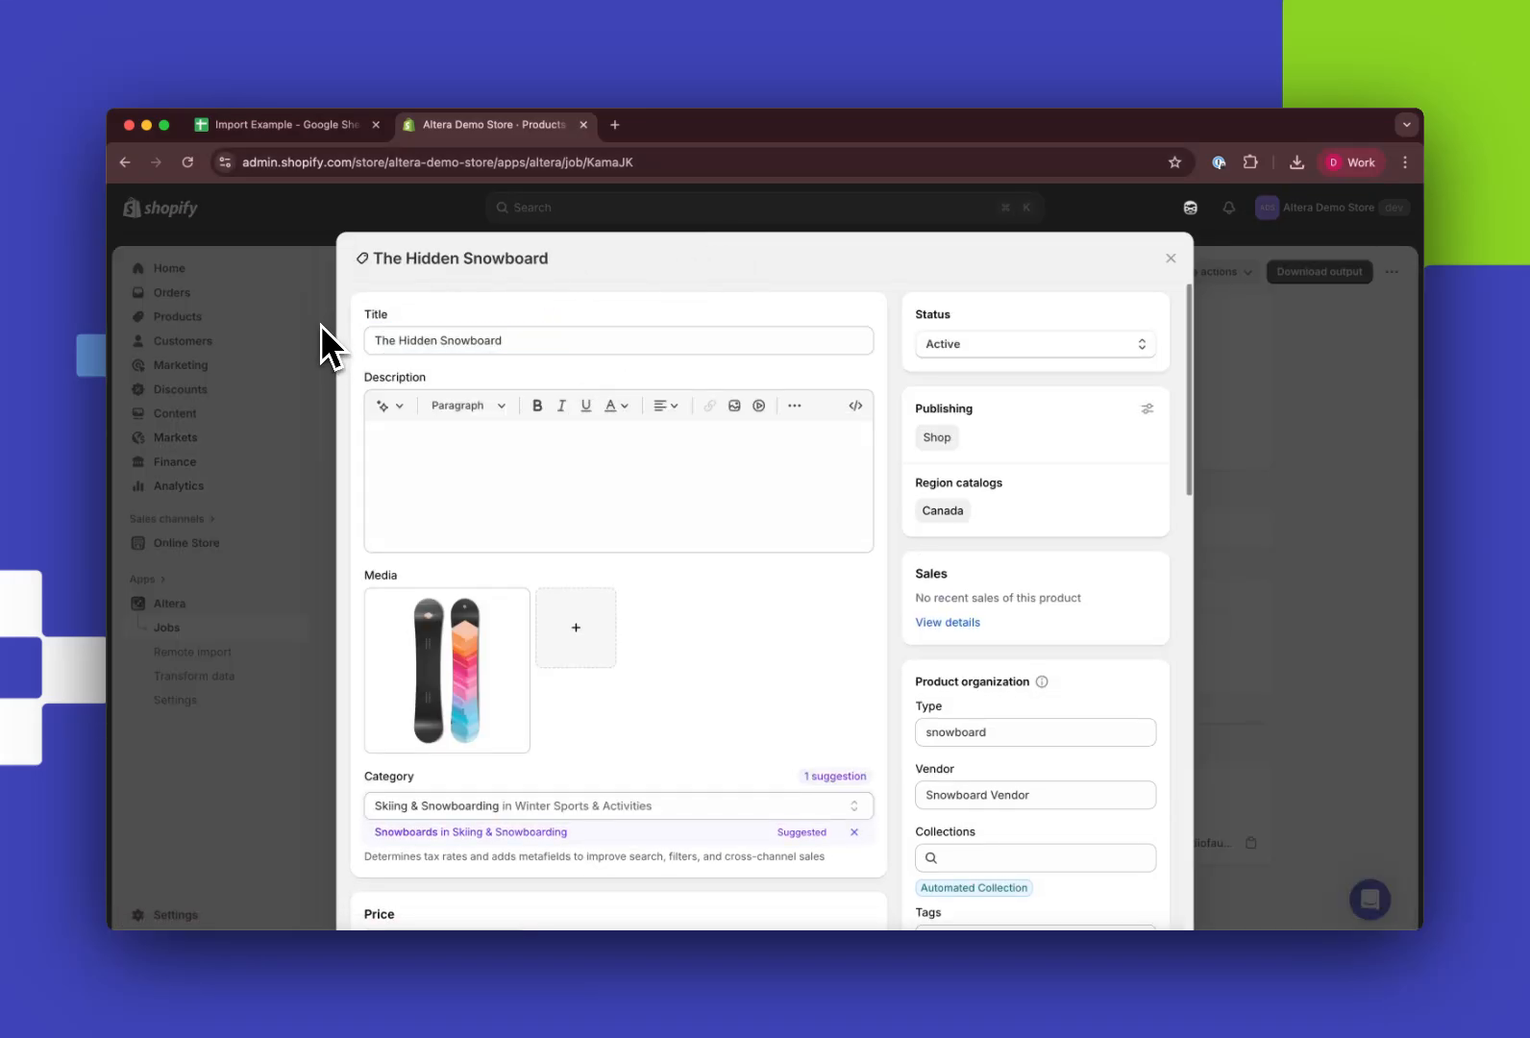
# In the Import Example spreadsheet, change the title in cell C3 to "The Hidden Snowboard v2".
pyautogui.click(327, 123)
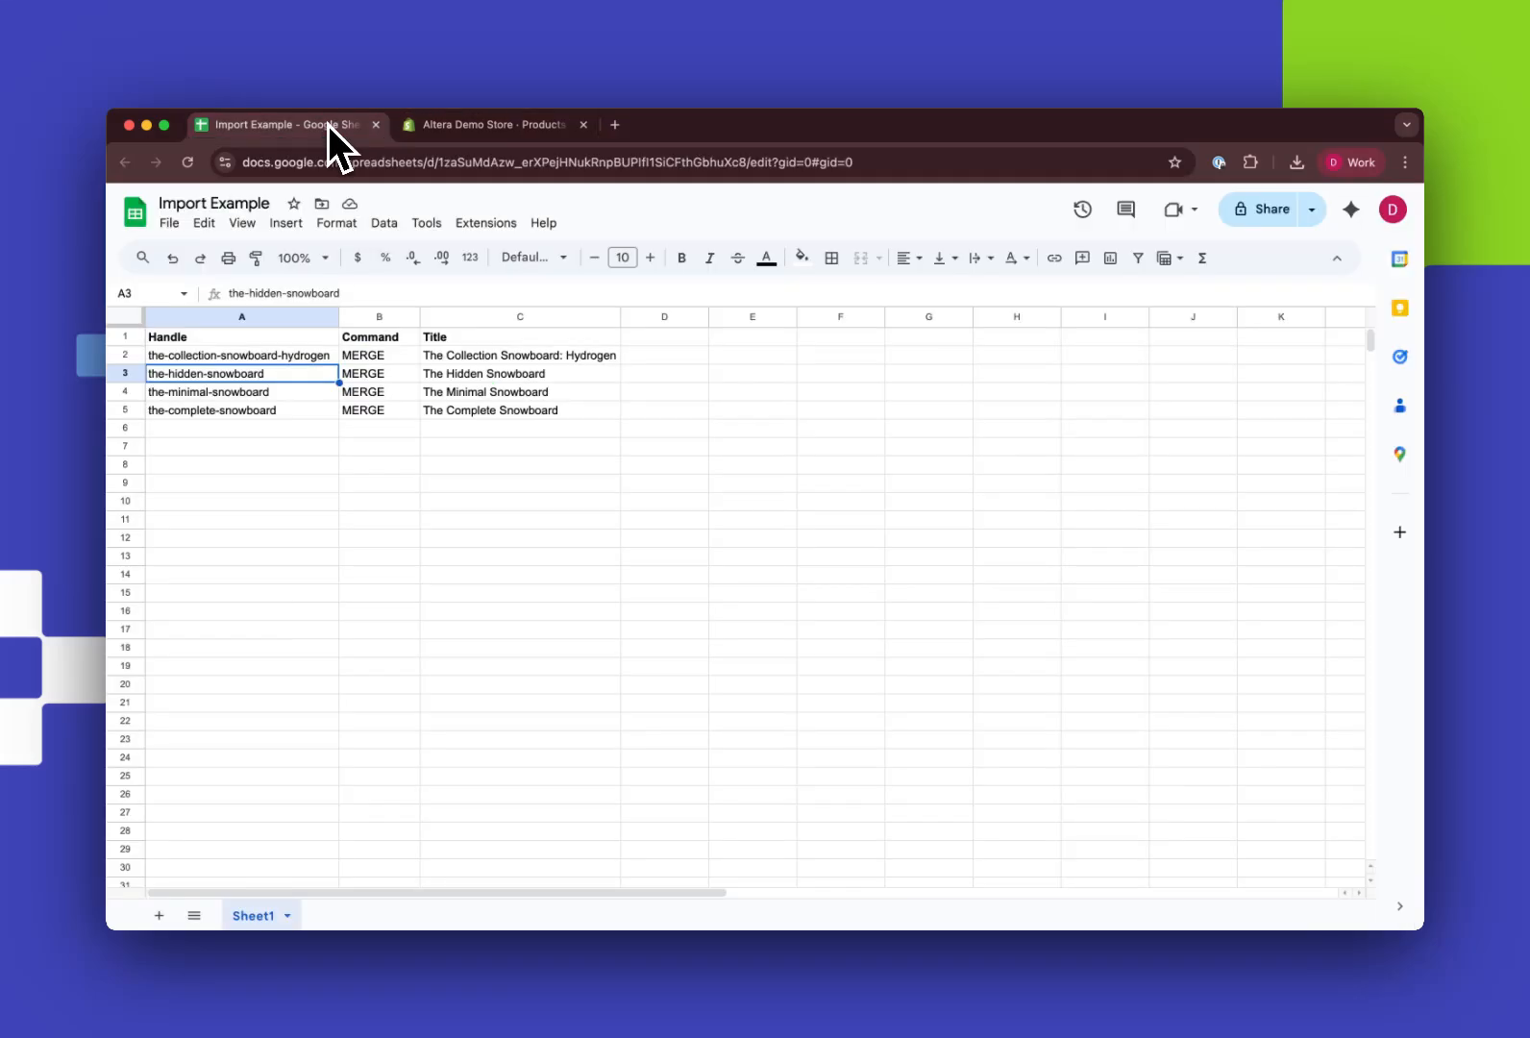
pyautogui.click(544, 378)
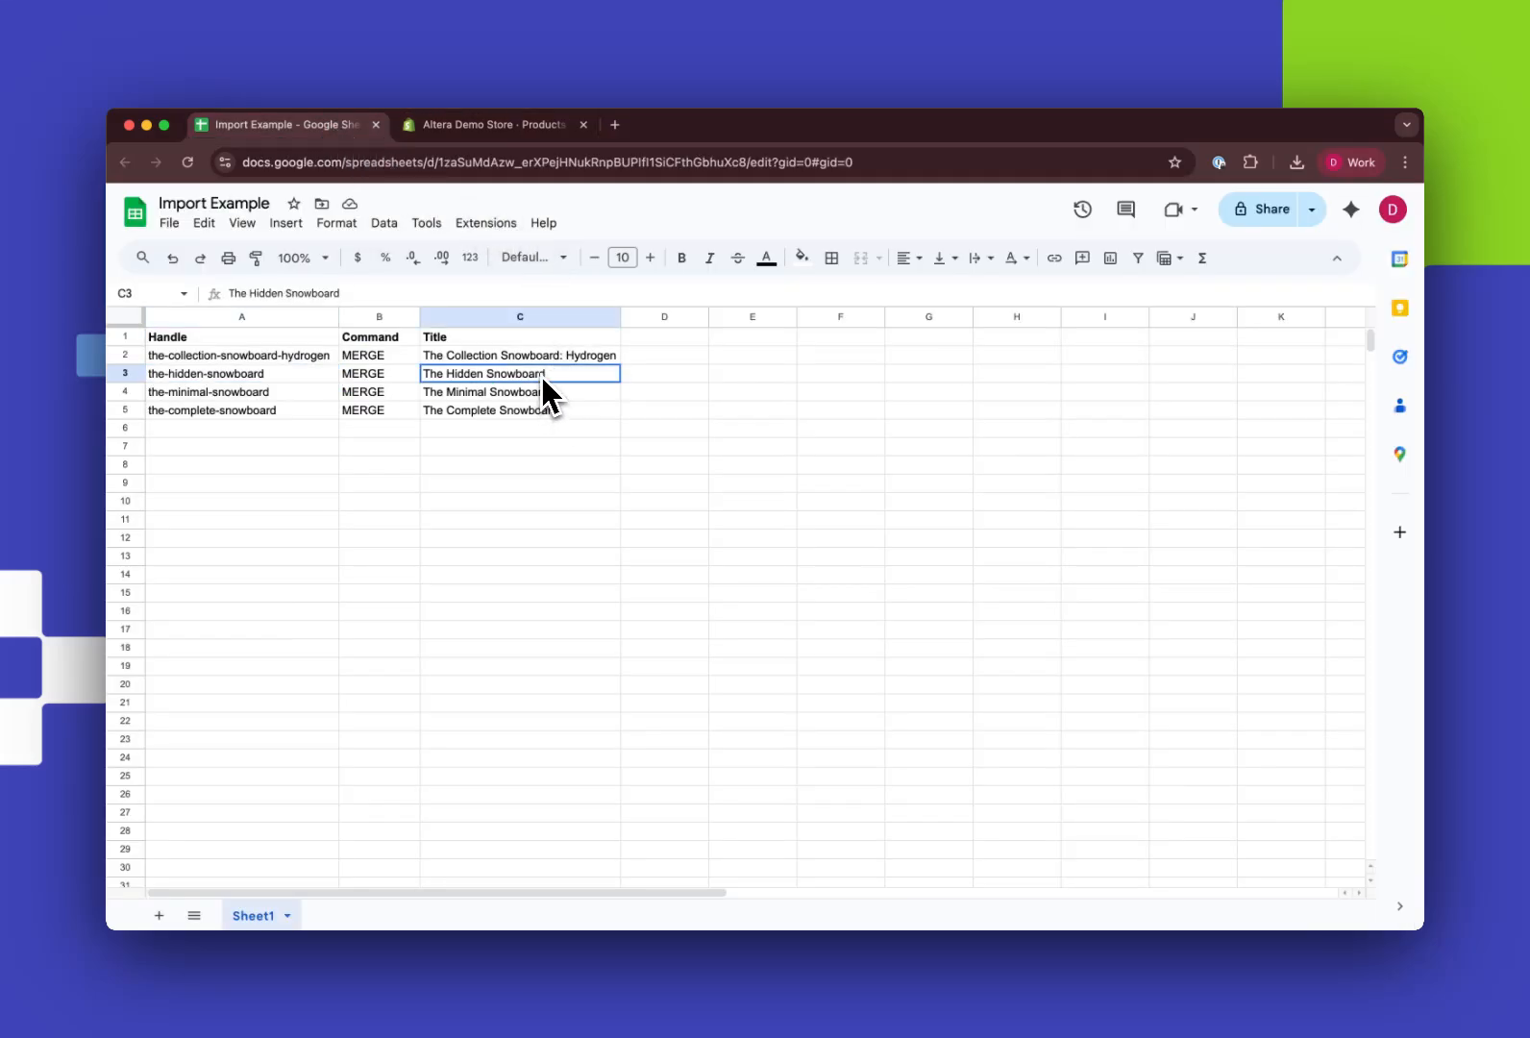
pyautogui.click(395, 291)
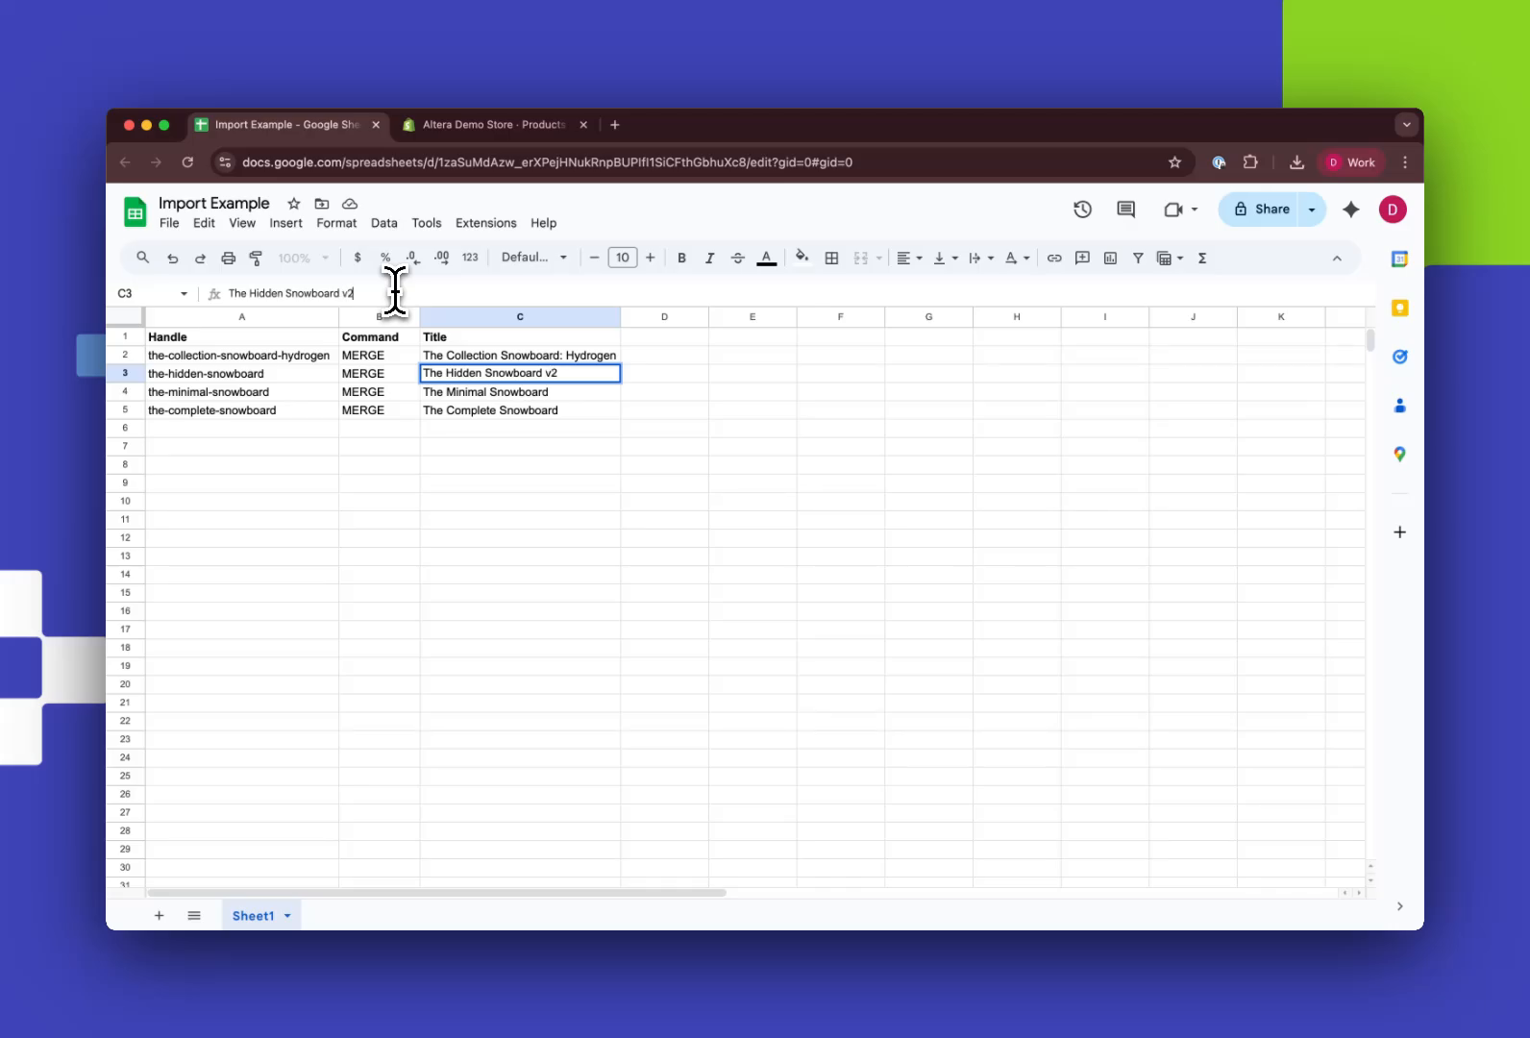
pyautogui.click(574, 427)
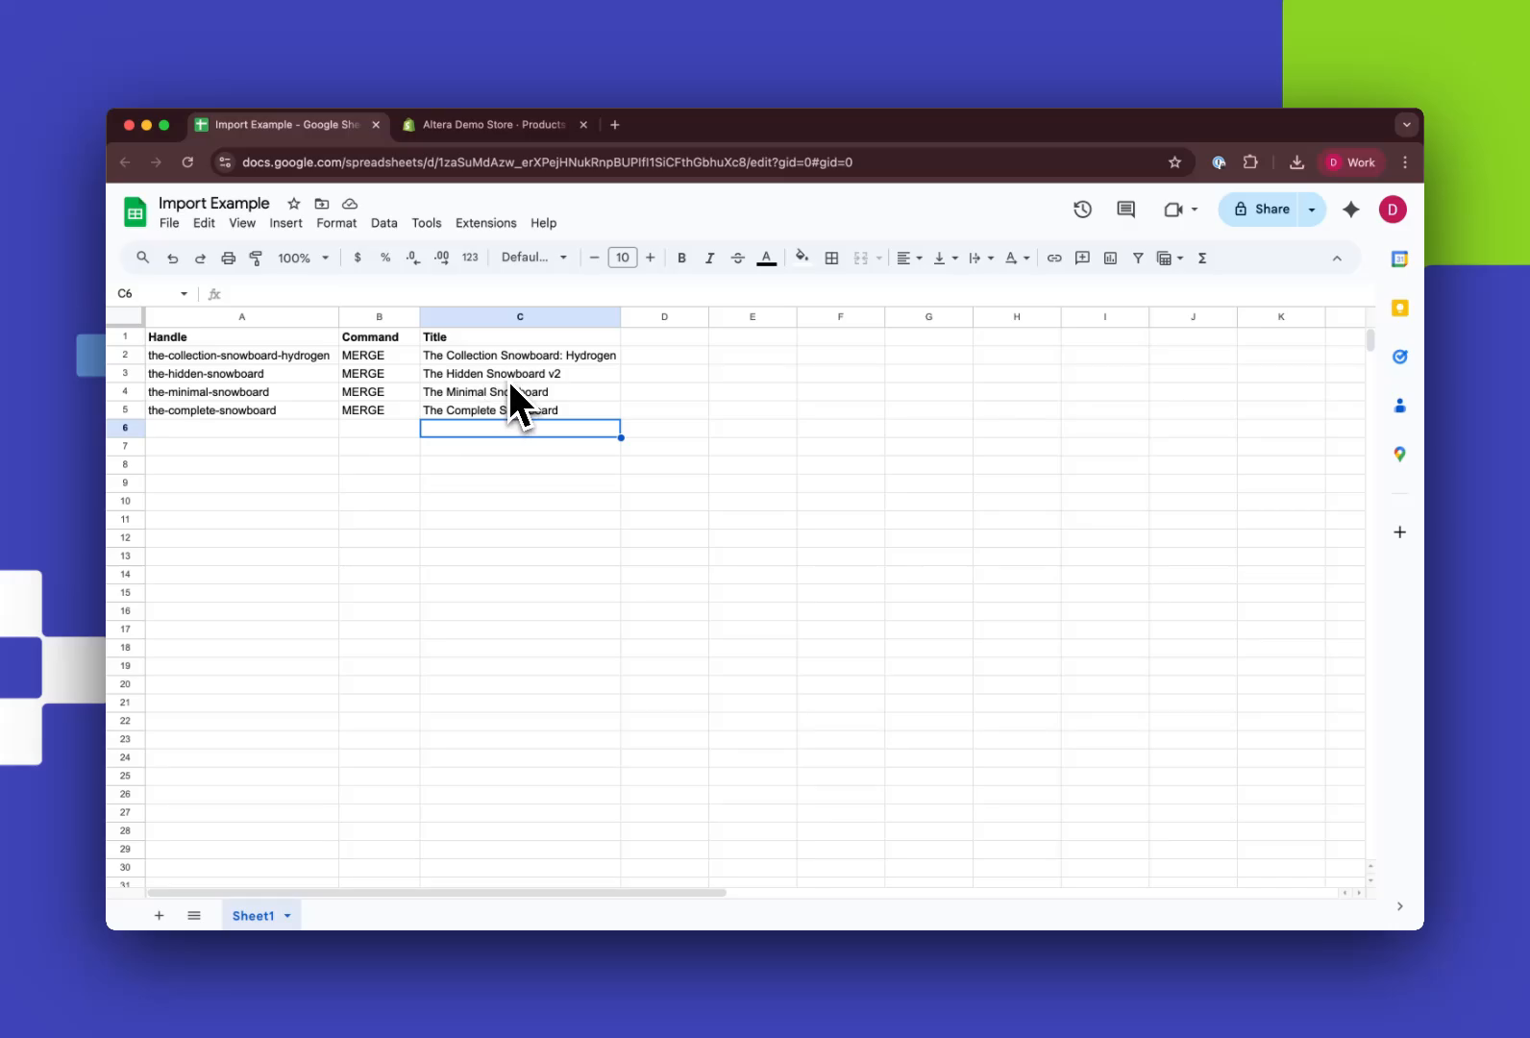
# Return to the Altera import job and open the the-hidden-snowboard product in a new browser tab.
pyautogui.click(509, 126)
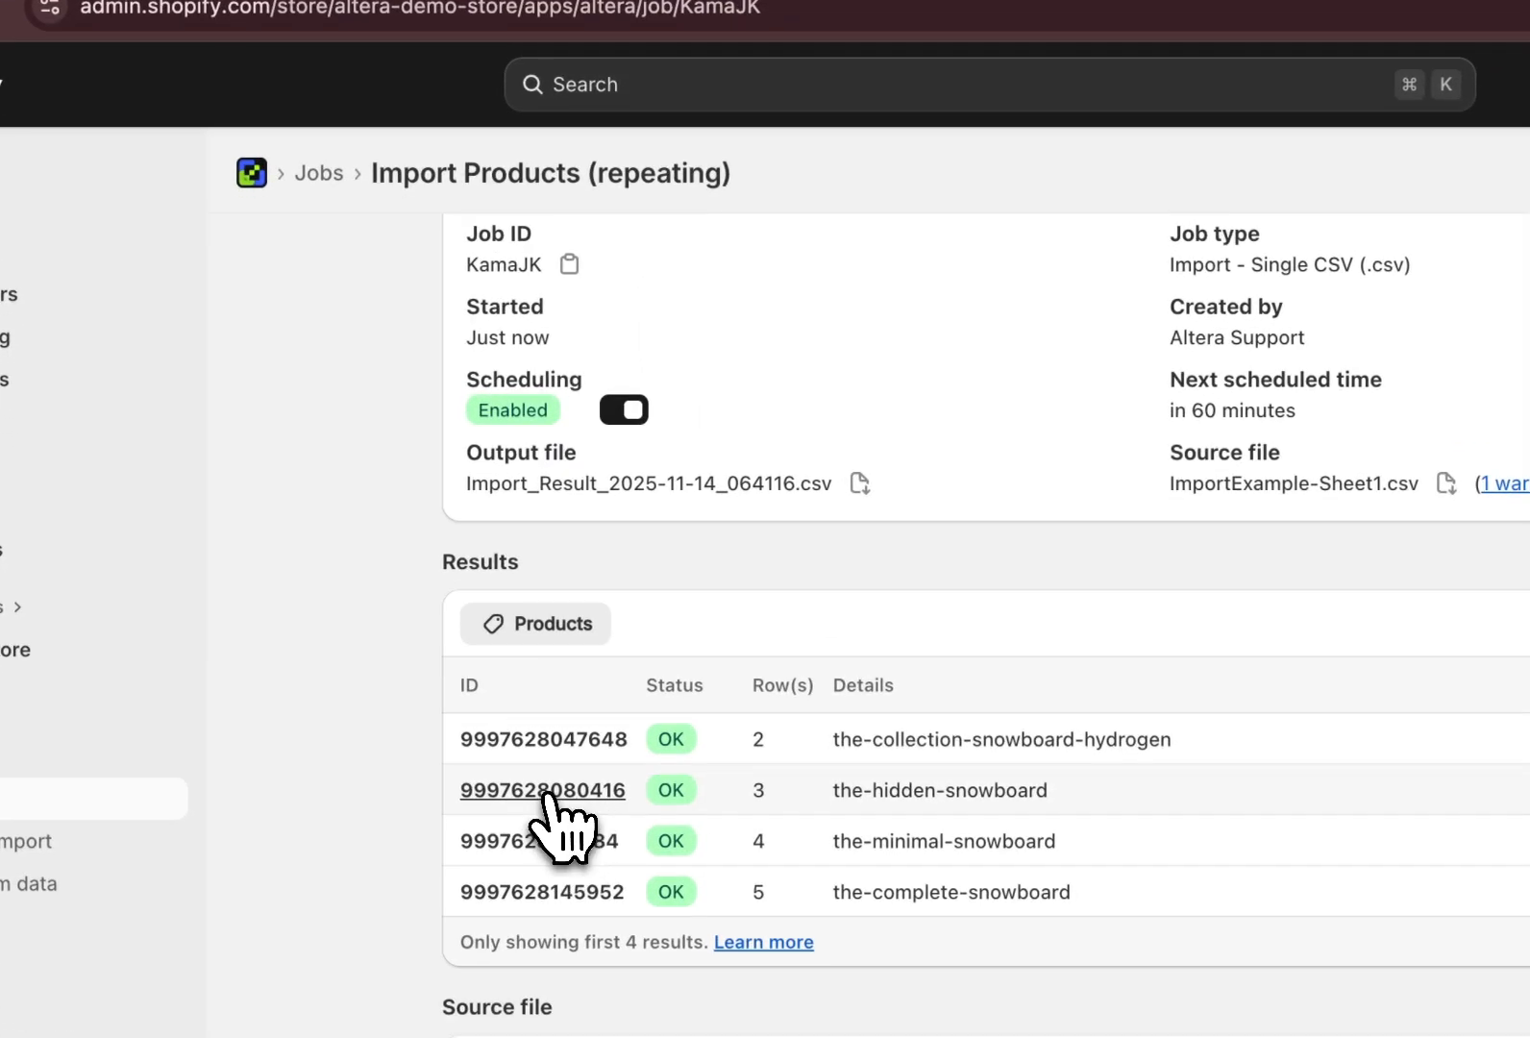
pyautogui.rightClick(575, 983)
pyautogui.click(670, 702)
pyautogui.click(779, 0)
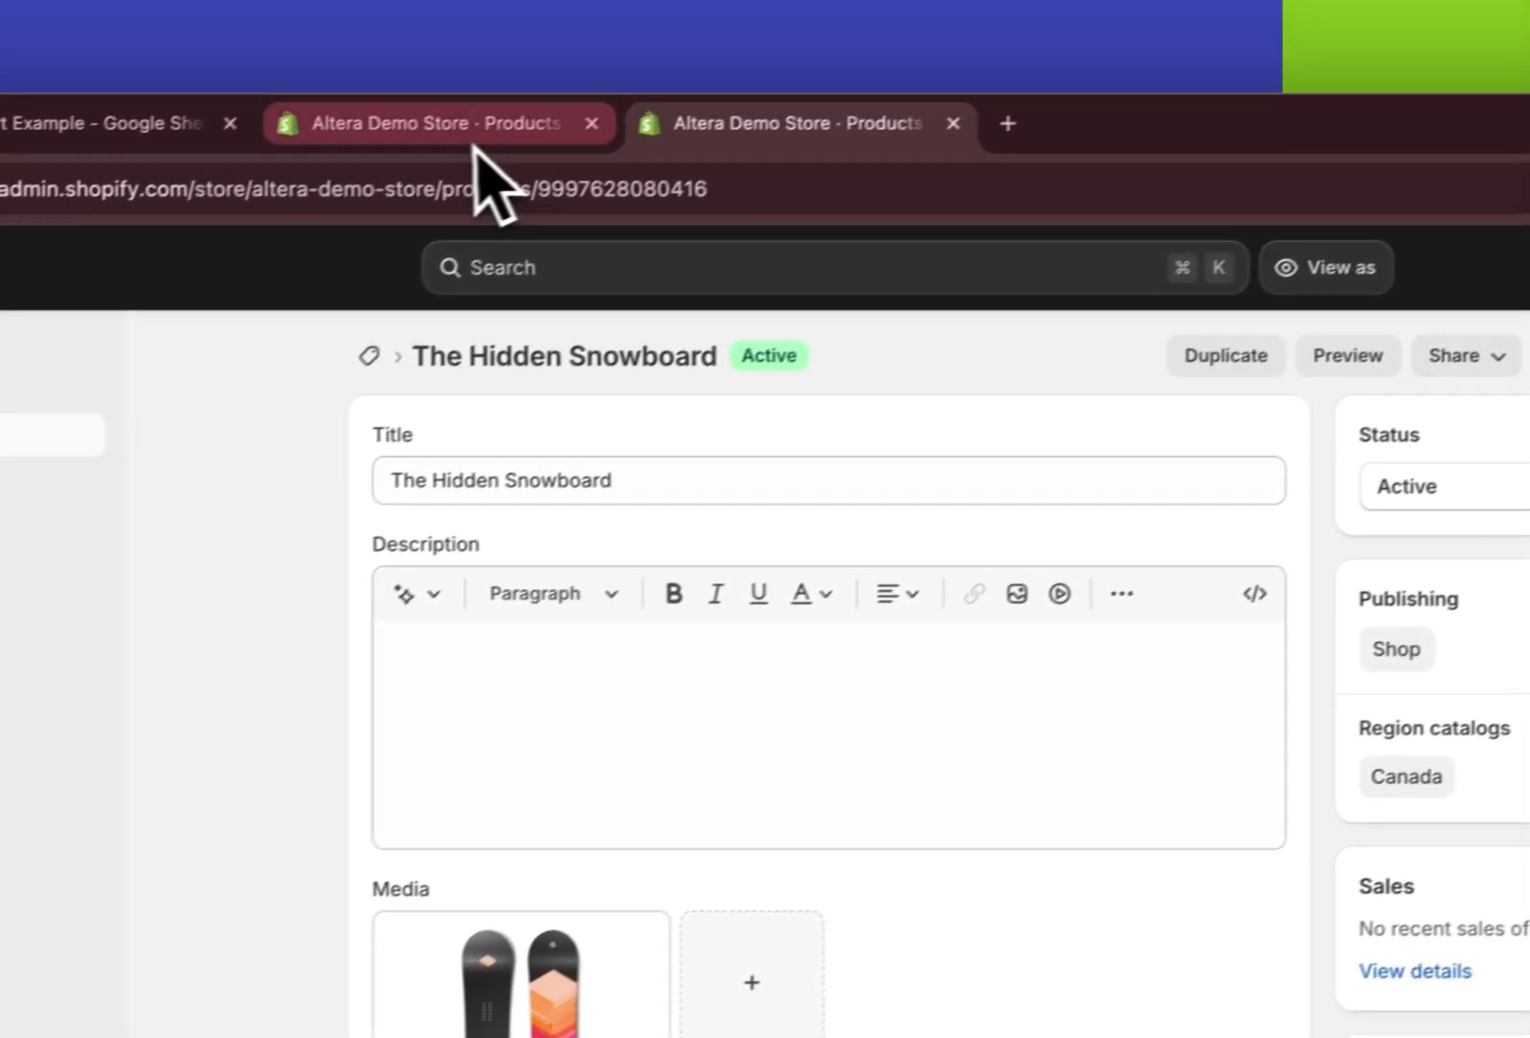
# Run the repeating Import Products job again from its job page and follow its progress.
pyautogui.click(543, 111)
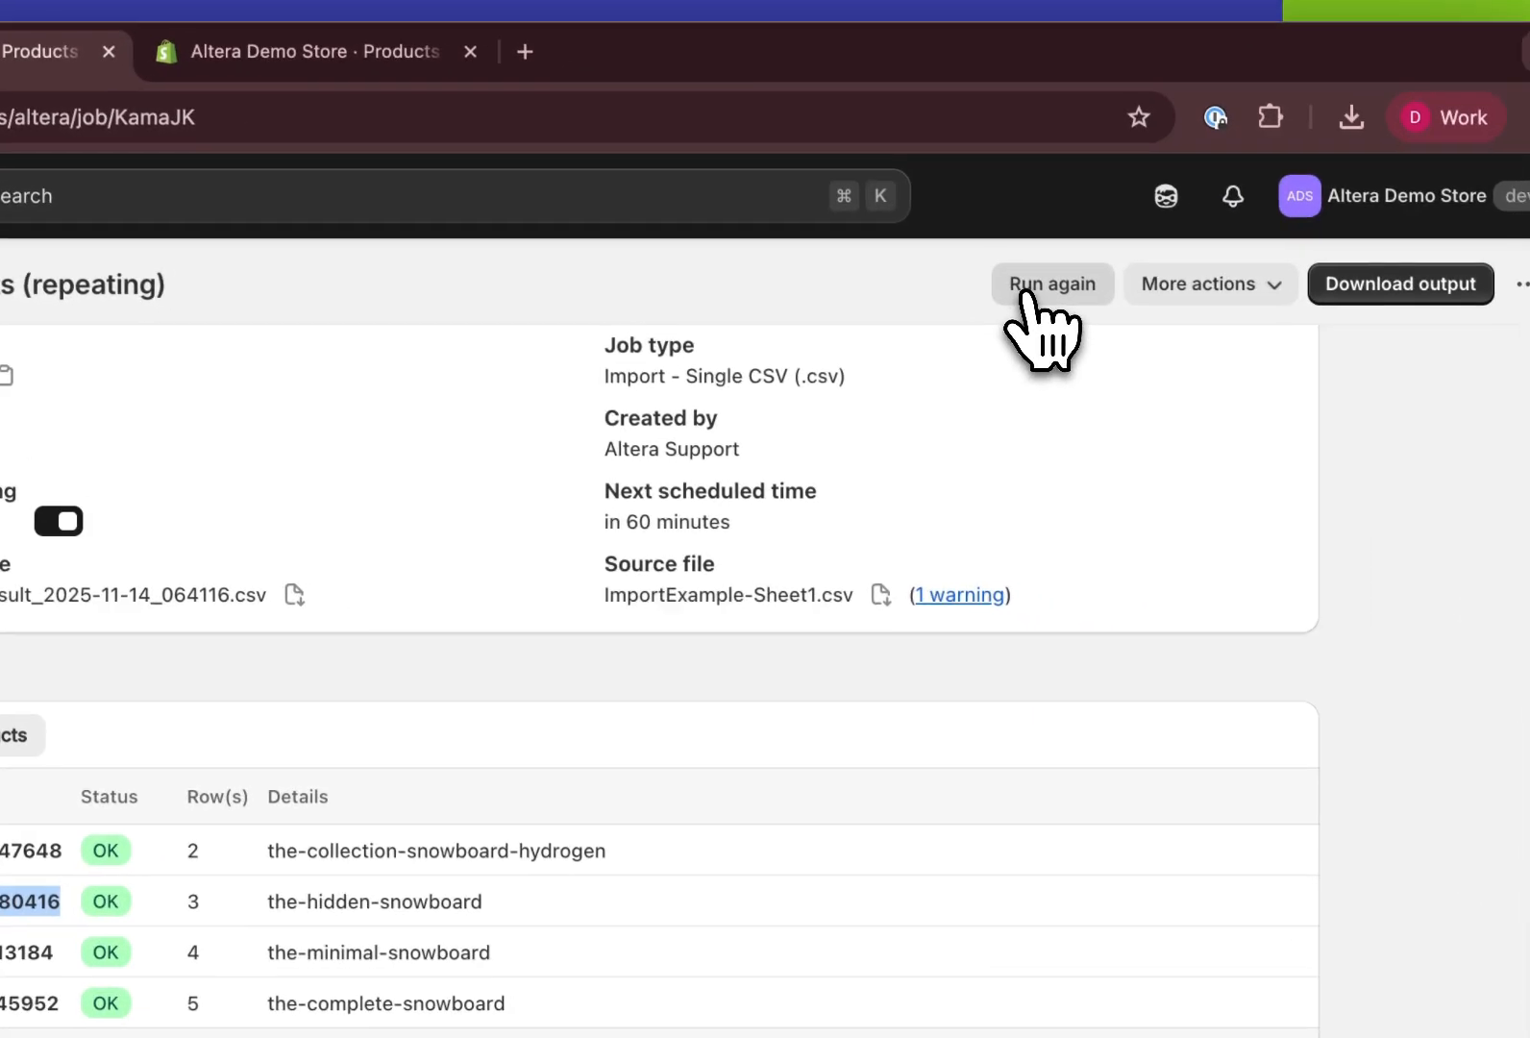
pyautogui.click(1022, 296)
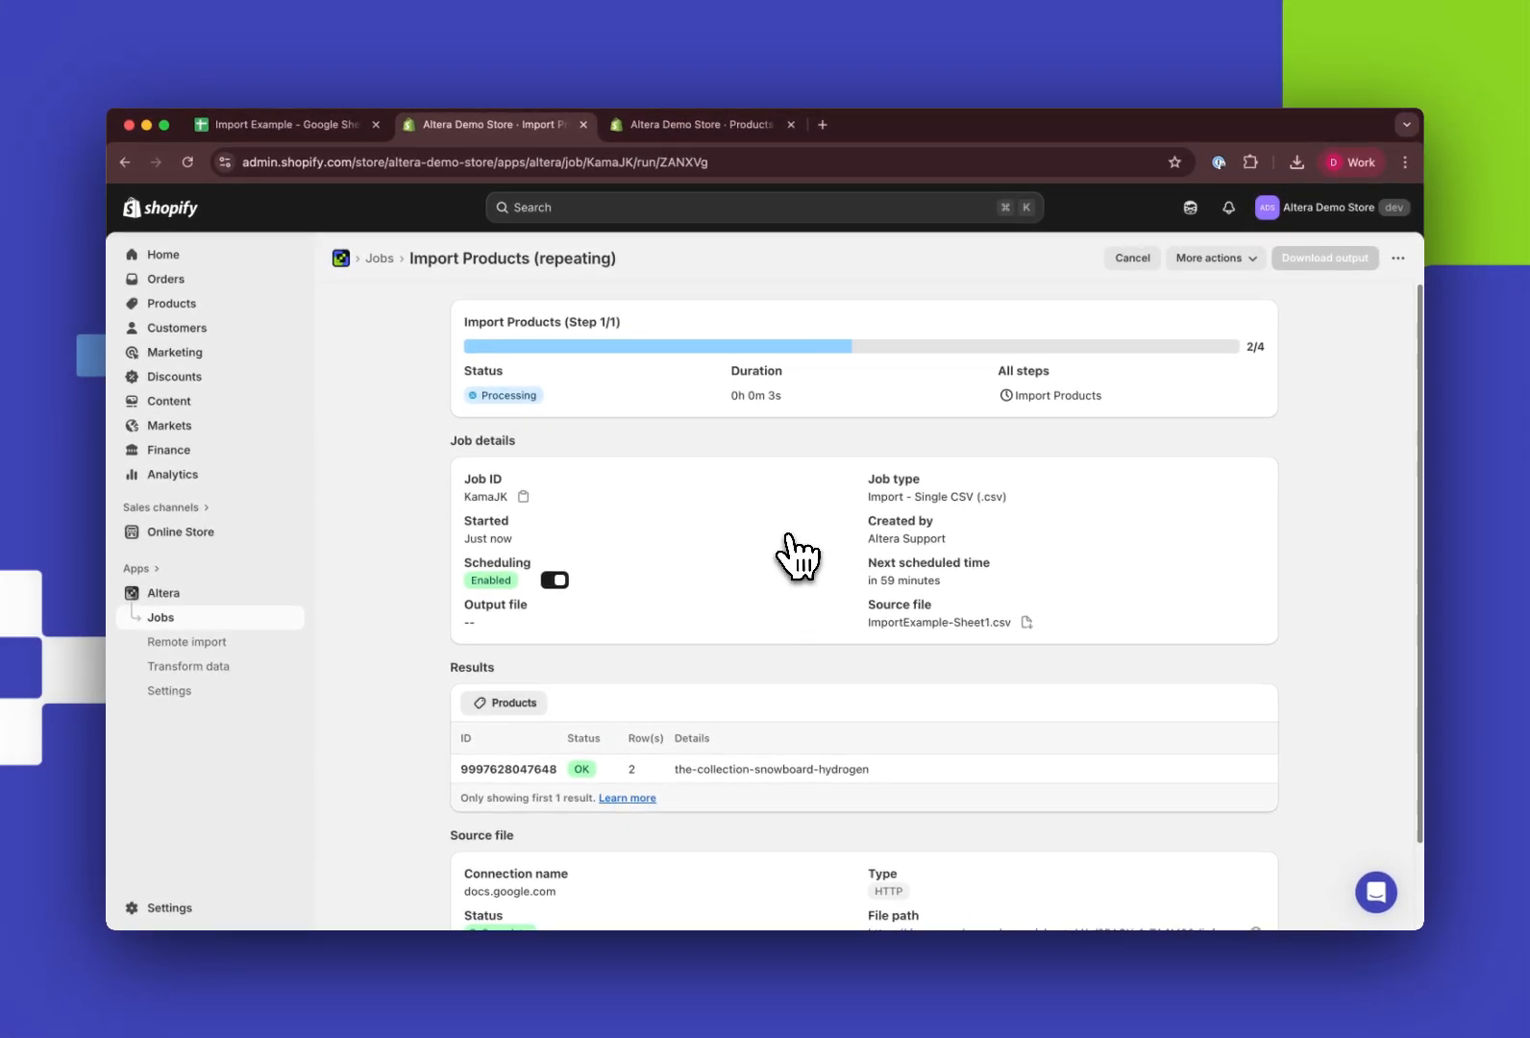
pyautogui.scroll(-1, 796, 555)
pyautogui.scroll(1, 796, 555)
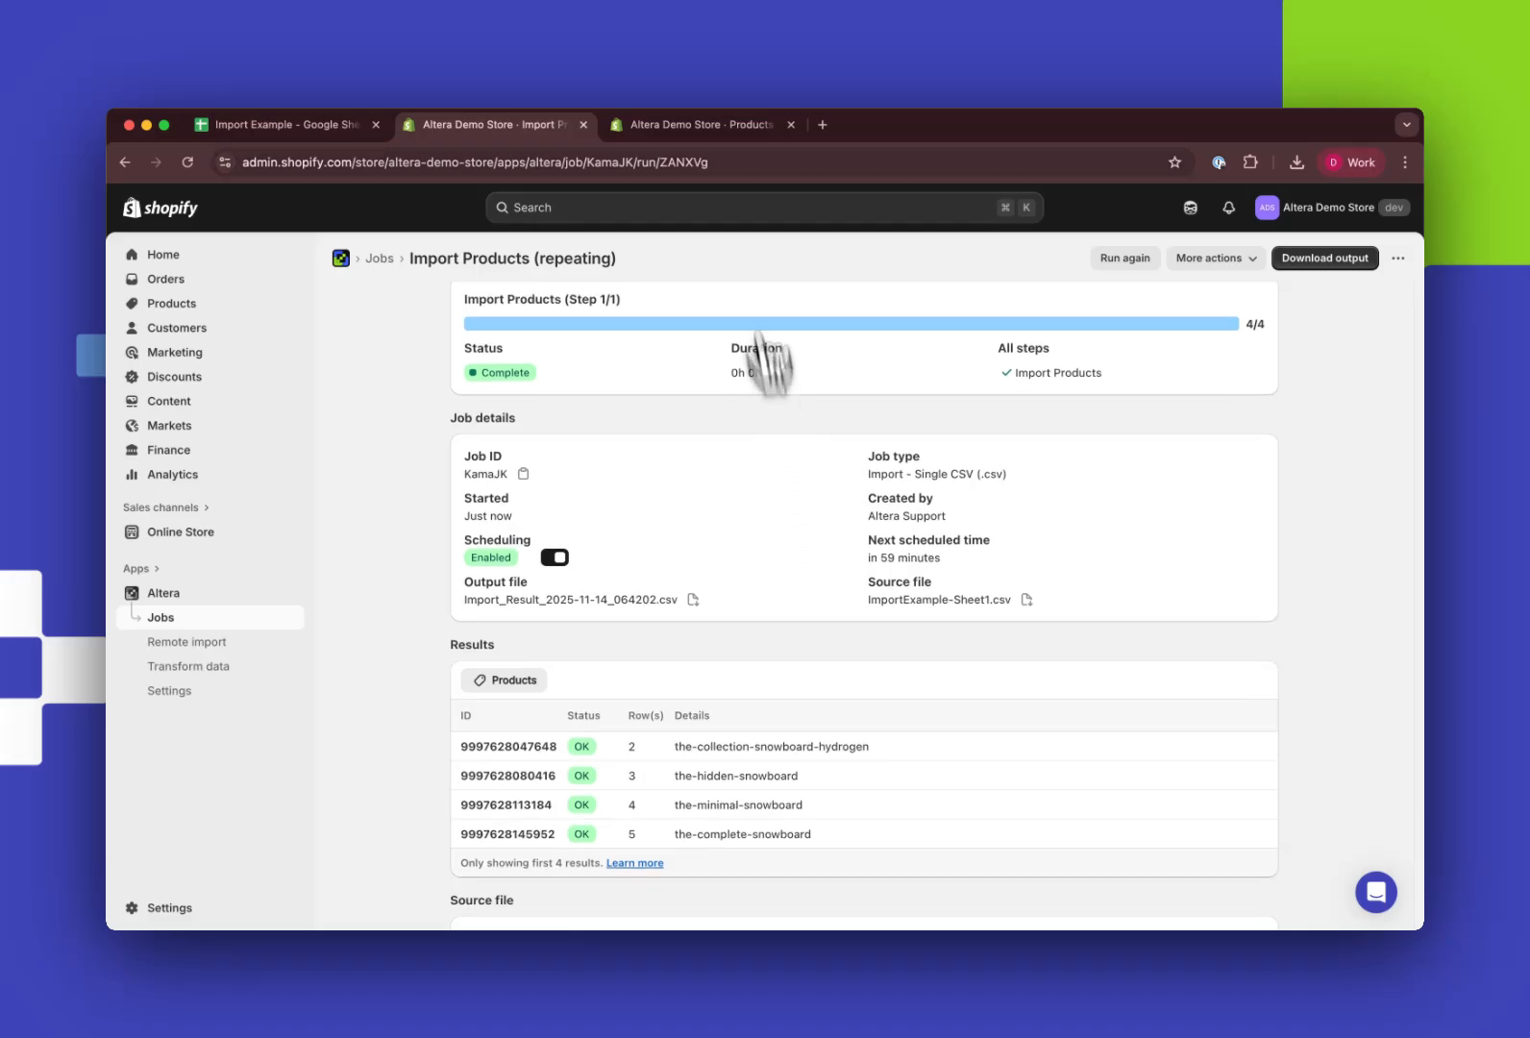
# Reload the Hidden Snowboard product page in Shopify and check its title and details.
pyautogui.click(730, 126)
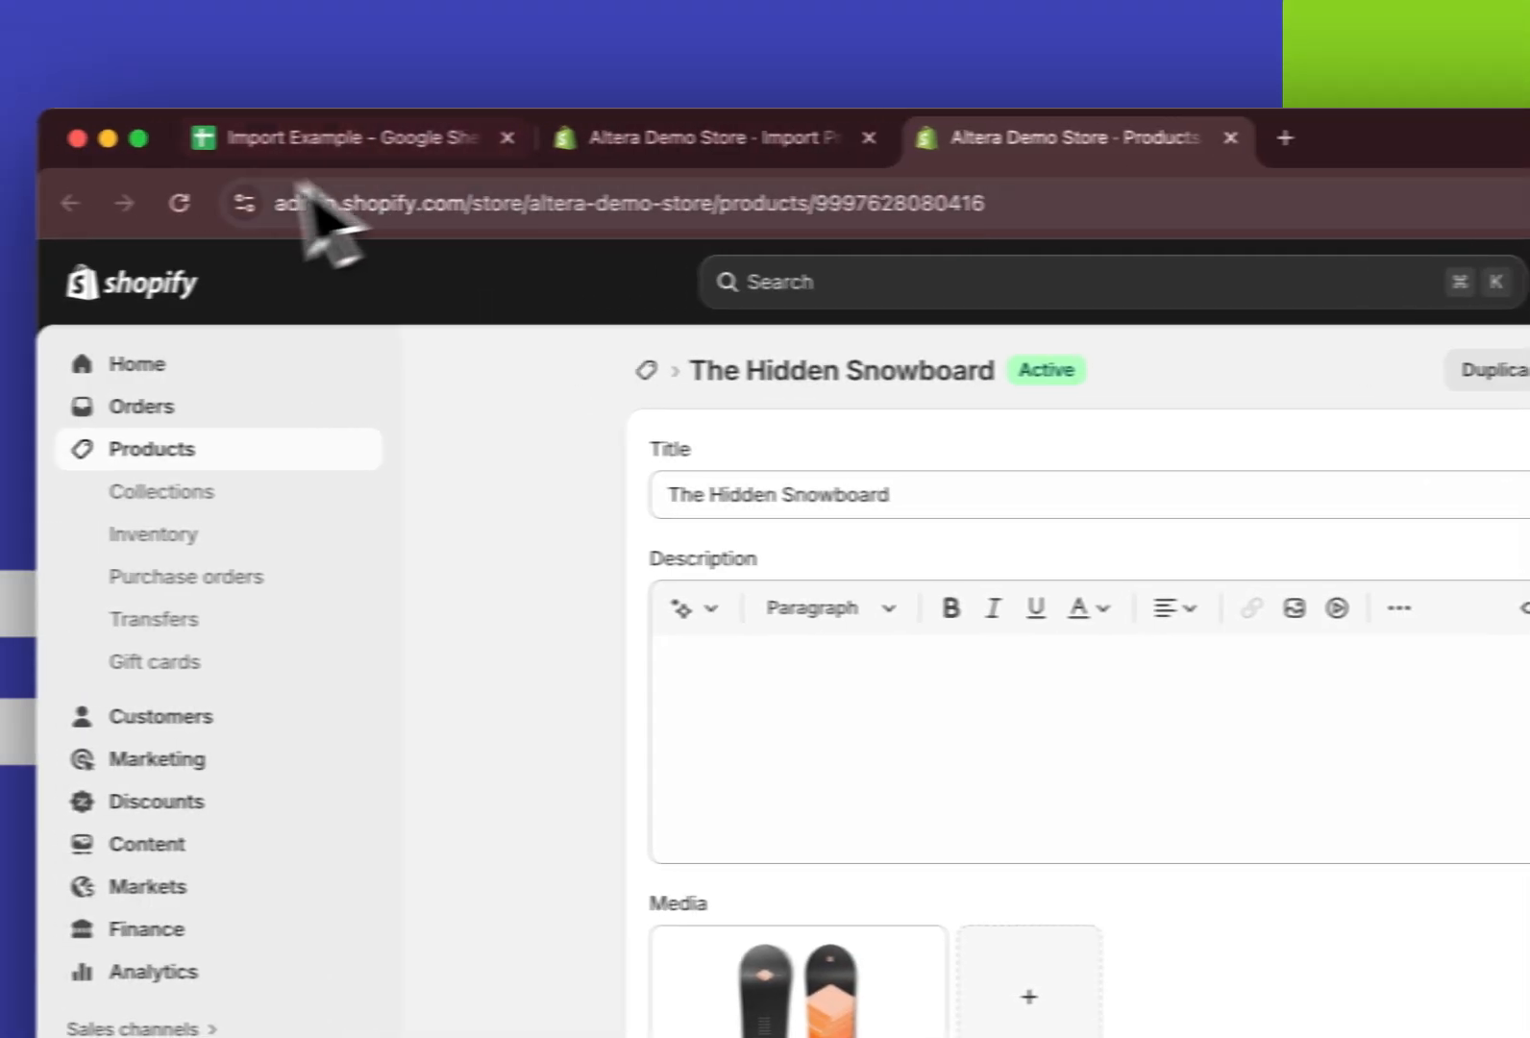
pyautogui.click(88, 202)
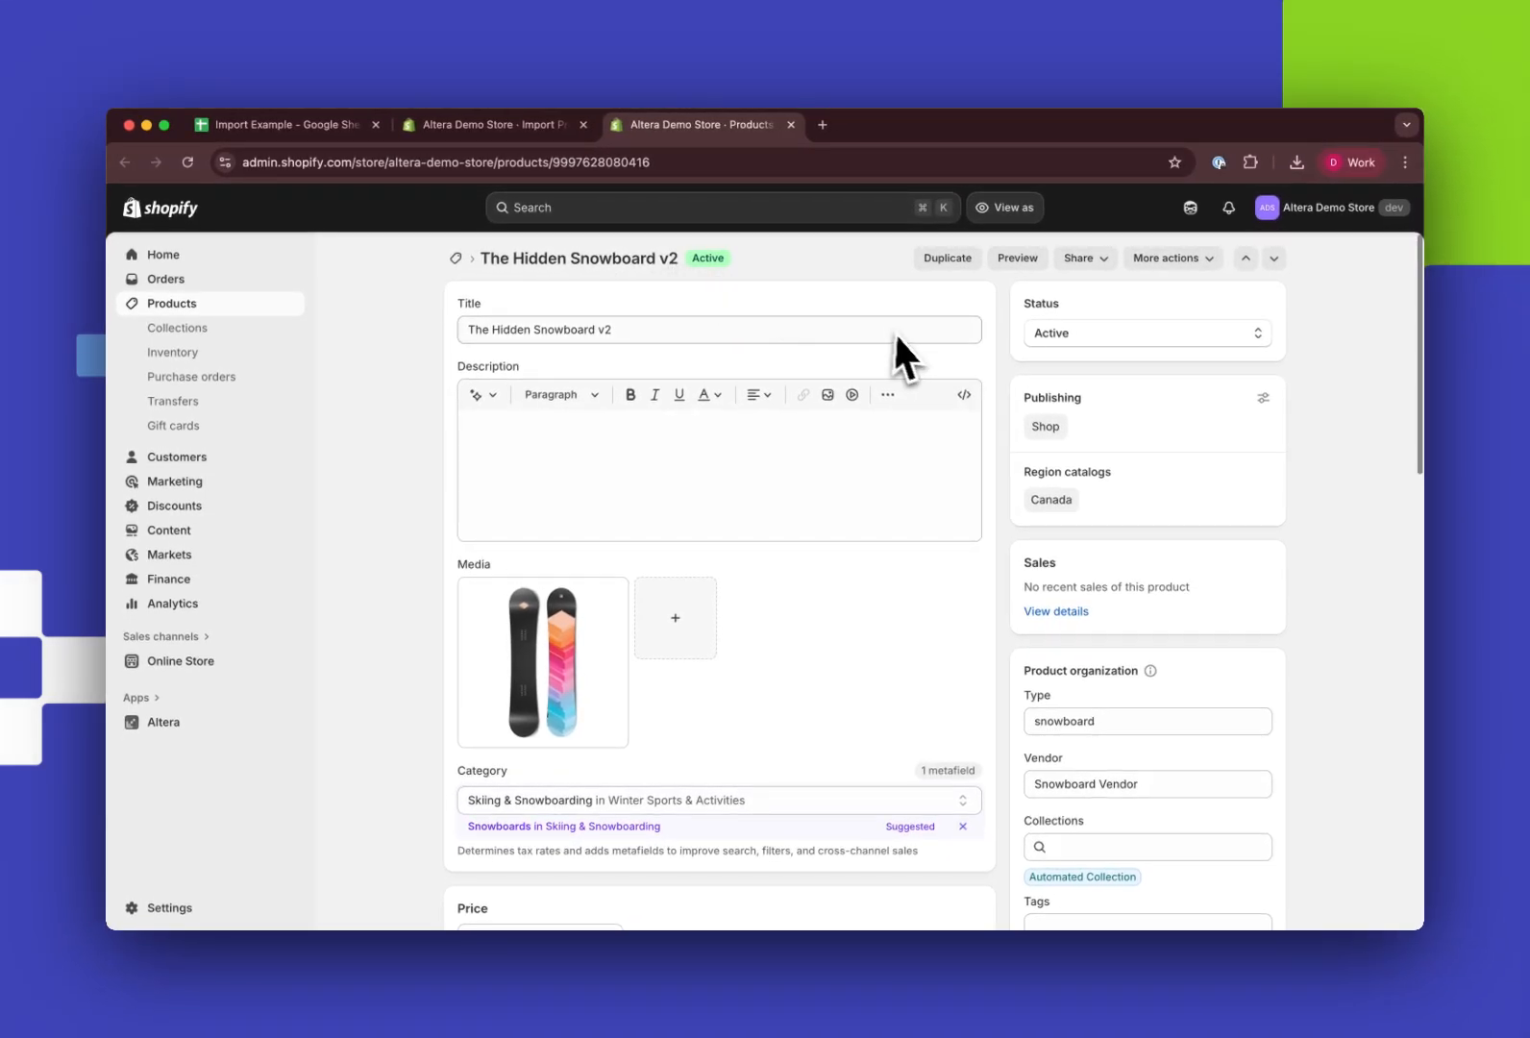
pyautogui.scroll(-2, 903, 336)
pyautogui.scroll(-1, 904, 356)
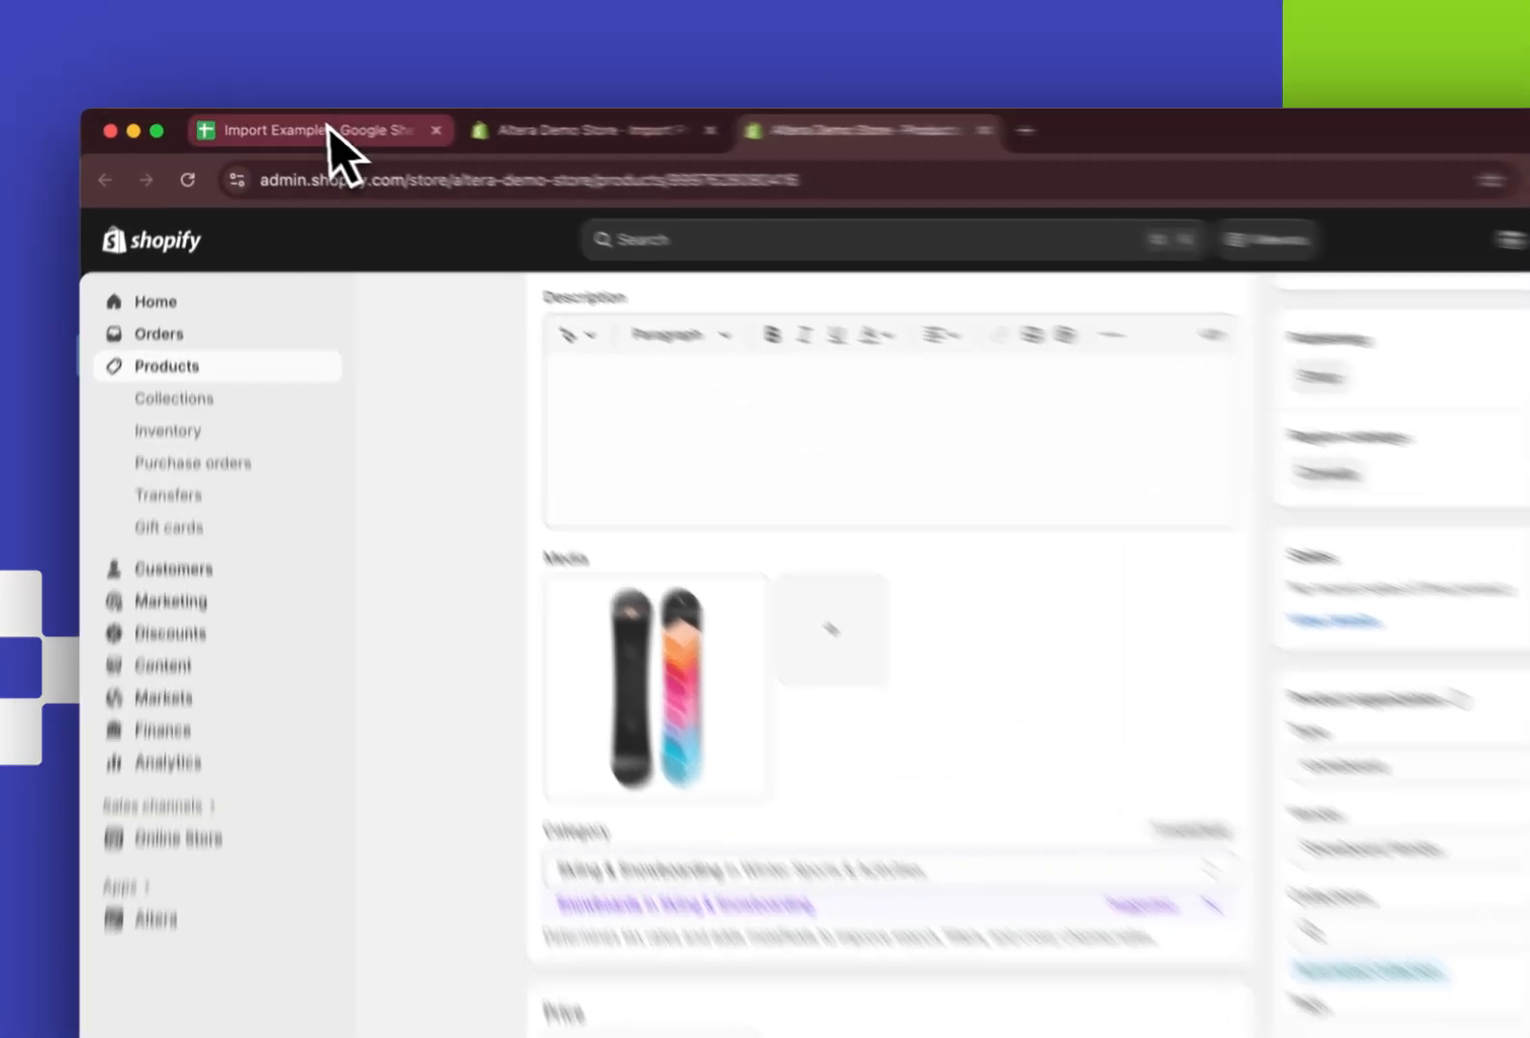
# In the Import Example spreadsheet, add a Vendor header in D1 and enter Altera as the first product's vendor in D2.
pyautogui.click(255, 124)
pyautogui.click(823, 491)
pyautogui.write('Vend')
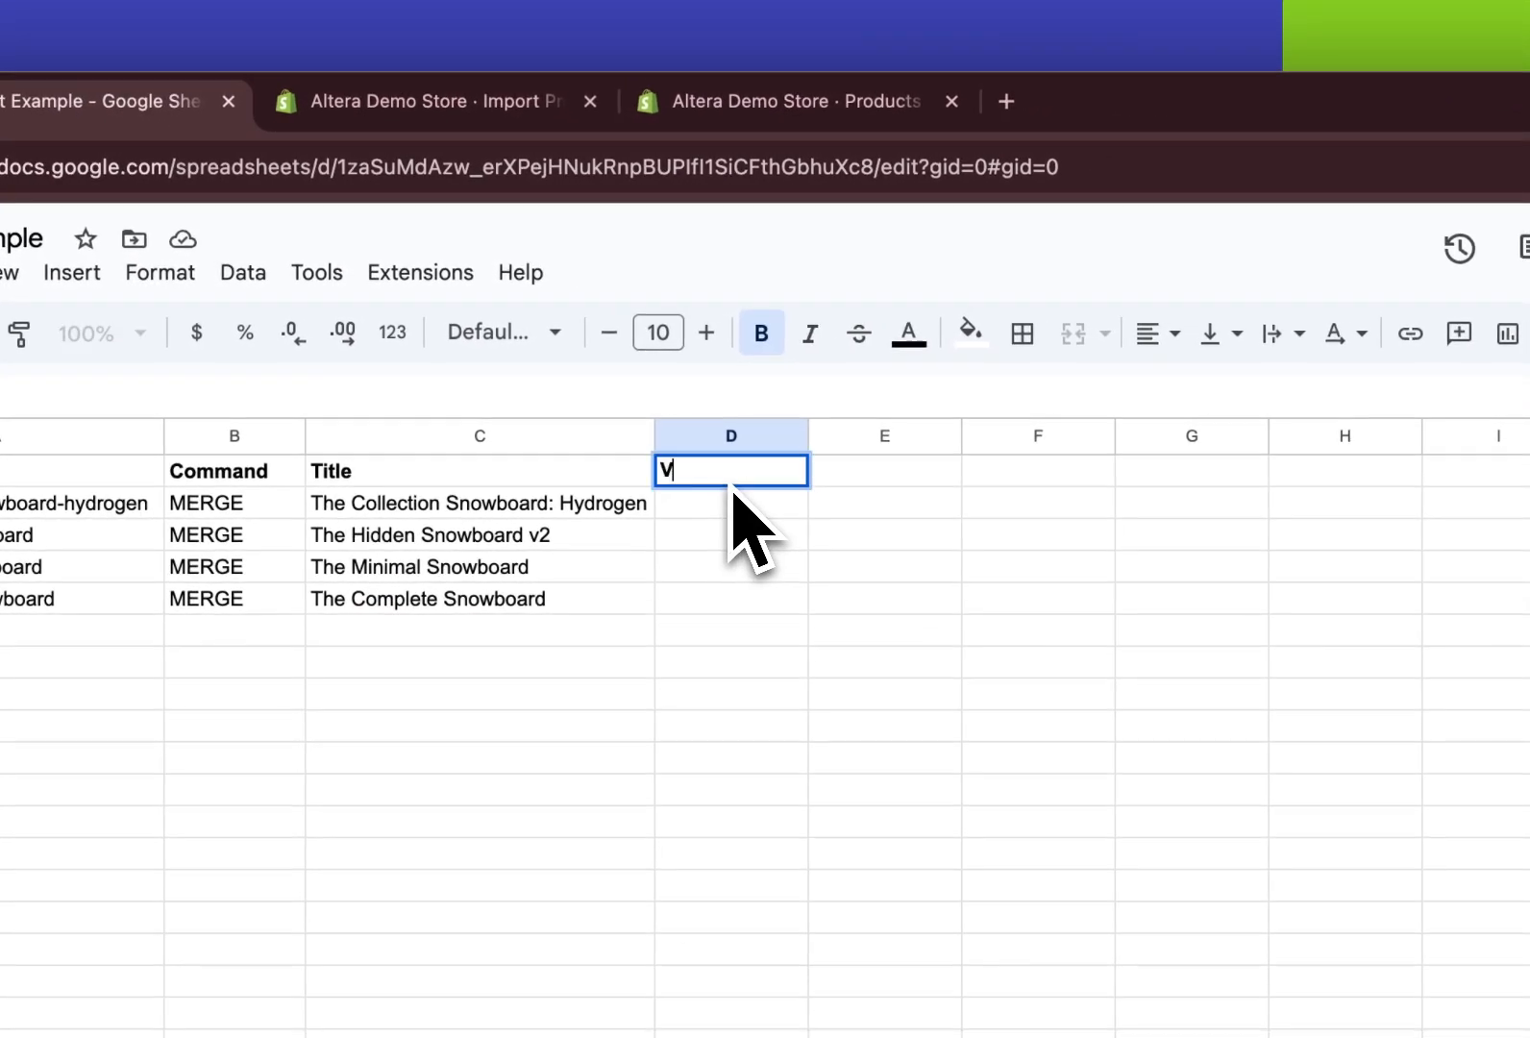
pyautogui.write('or')
pyautogui.press('Return')
pyautogui.write('Altera')
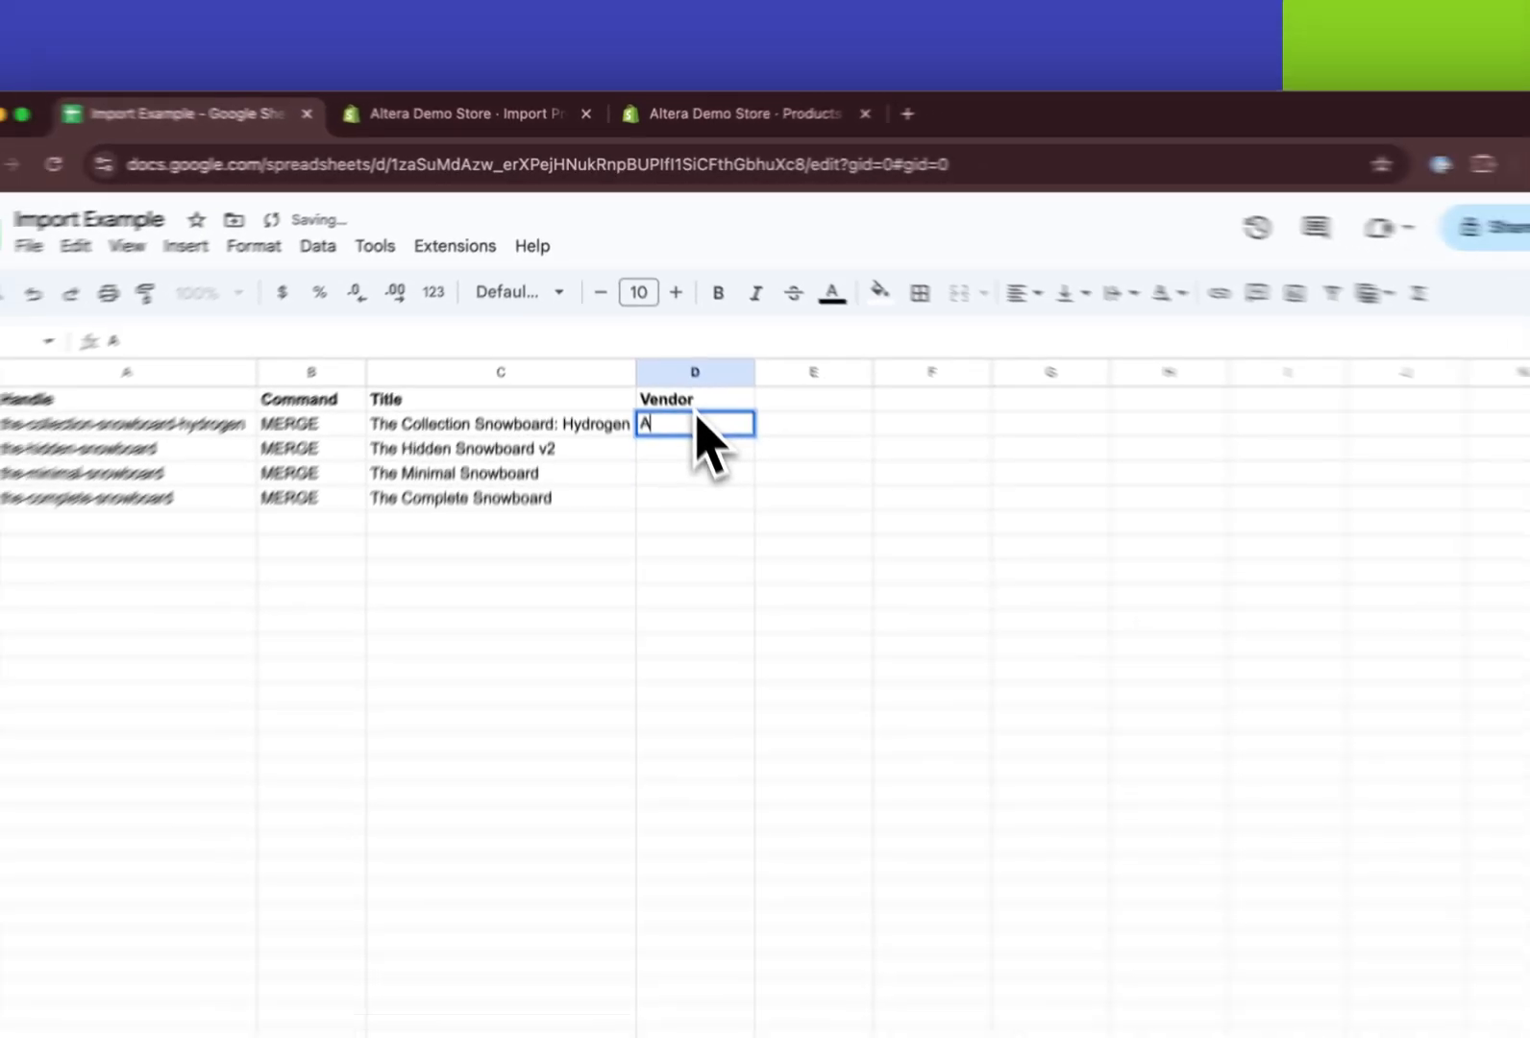
pyautogui.press('Return')
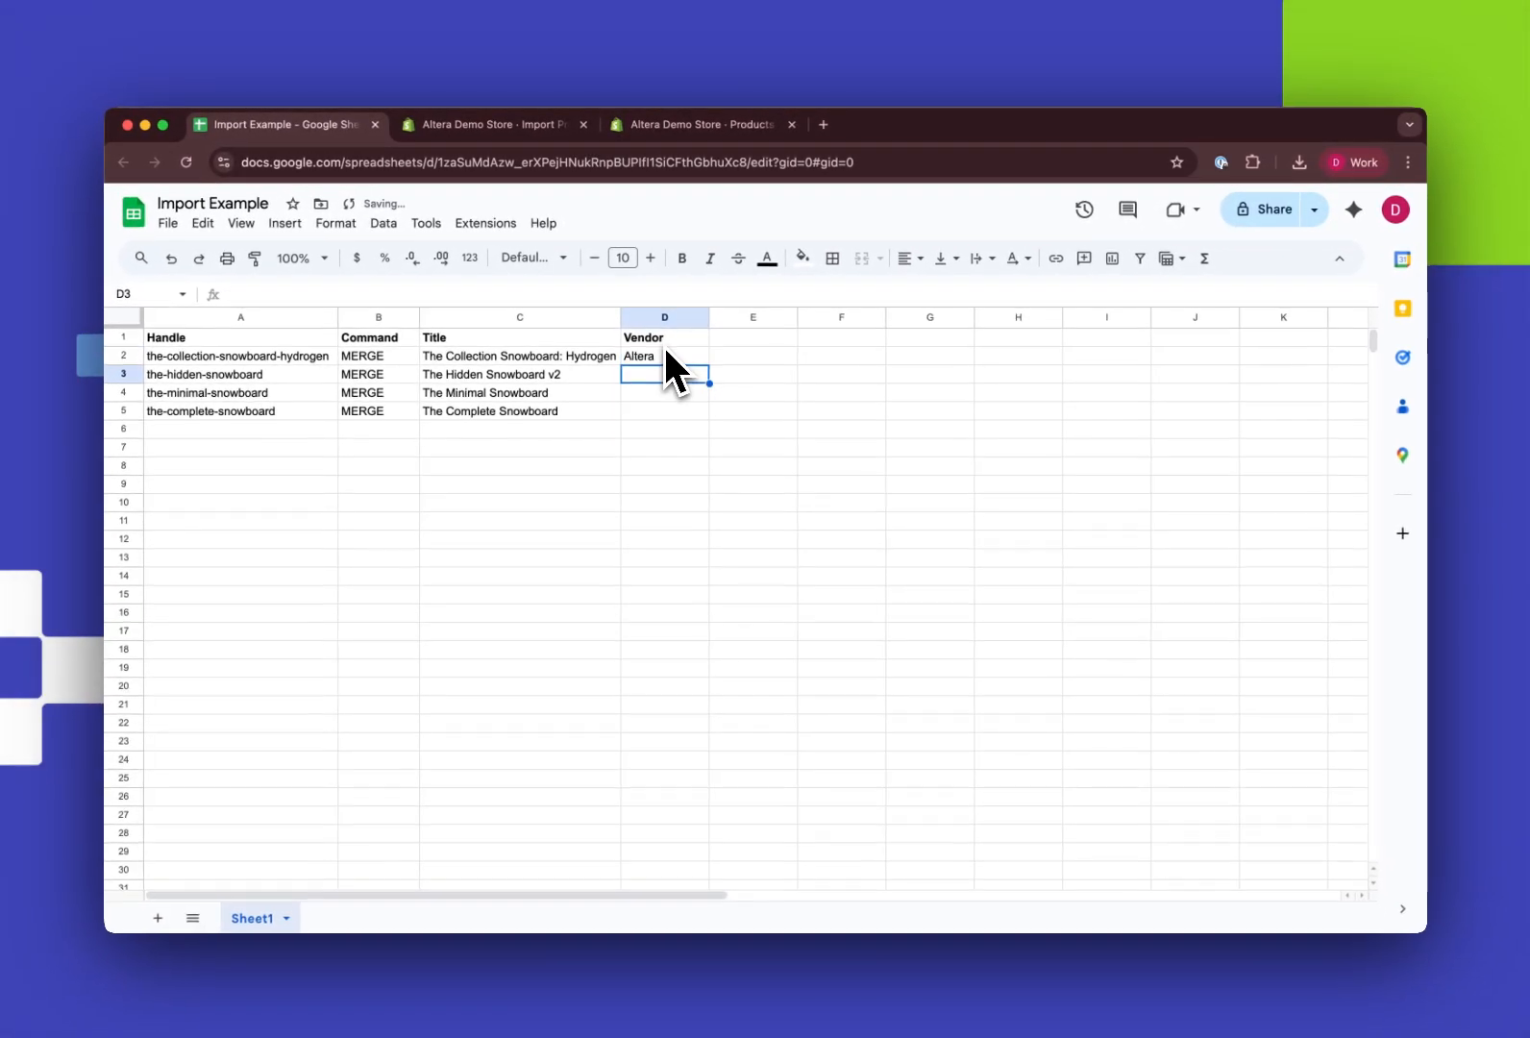
# Copy the Altera vendor value from D2 into cells D3 to D5 for the remaining products.
pyautogui.press('Up')
pyautogui.hotkey('ctrl', 'c')
pyautogui.press('Down')
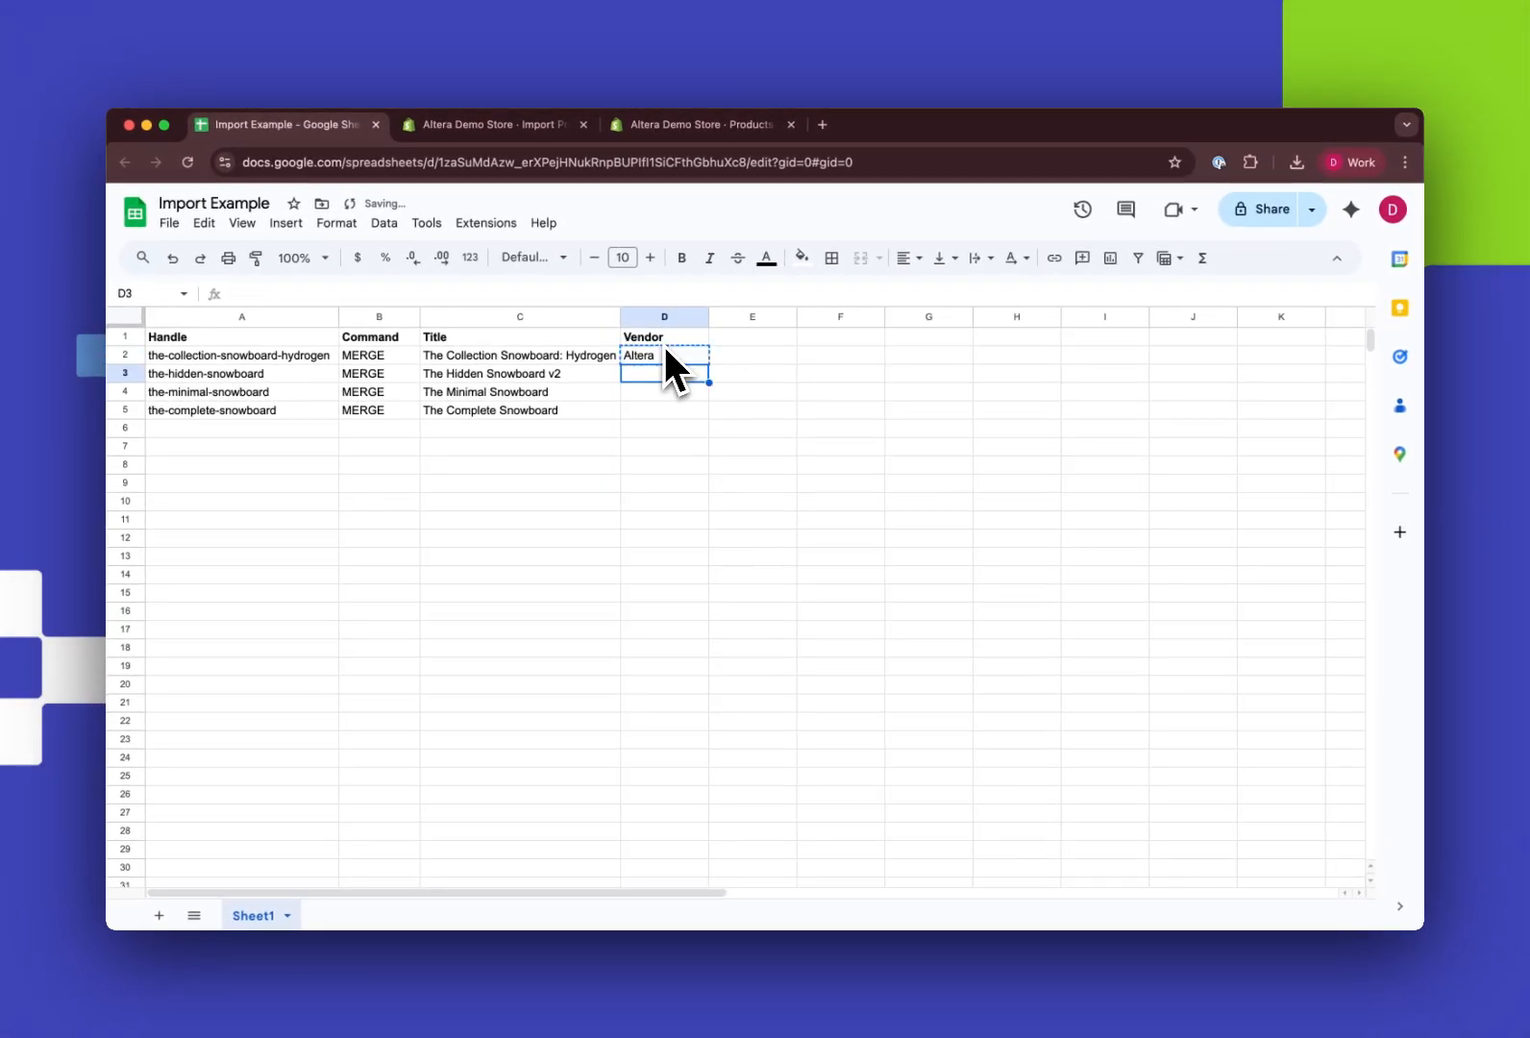
pyautogui.hotkey('ctrl', 'v')
pyautogui.press('Down')
pyautogui.hotkey('ctrl', 'v')
pyautogui.press('Down')
pyautogui.hotkey('ctrl', 'v')
# Change the title in cell C3 to "The Hidden Snowboard" by removing the v2 suffix.
pyautogui.press('Up')
pyautogui.press('Up')
pyautogui.press('Left')
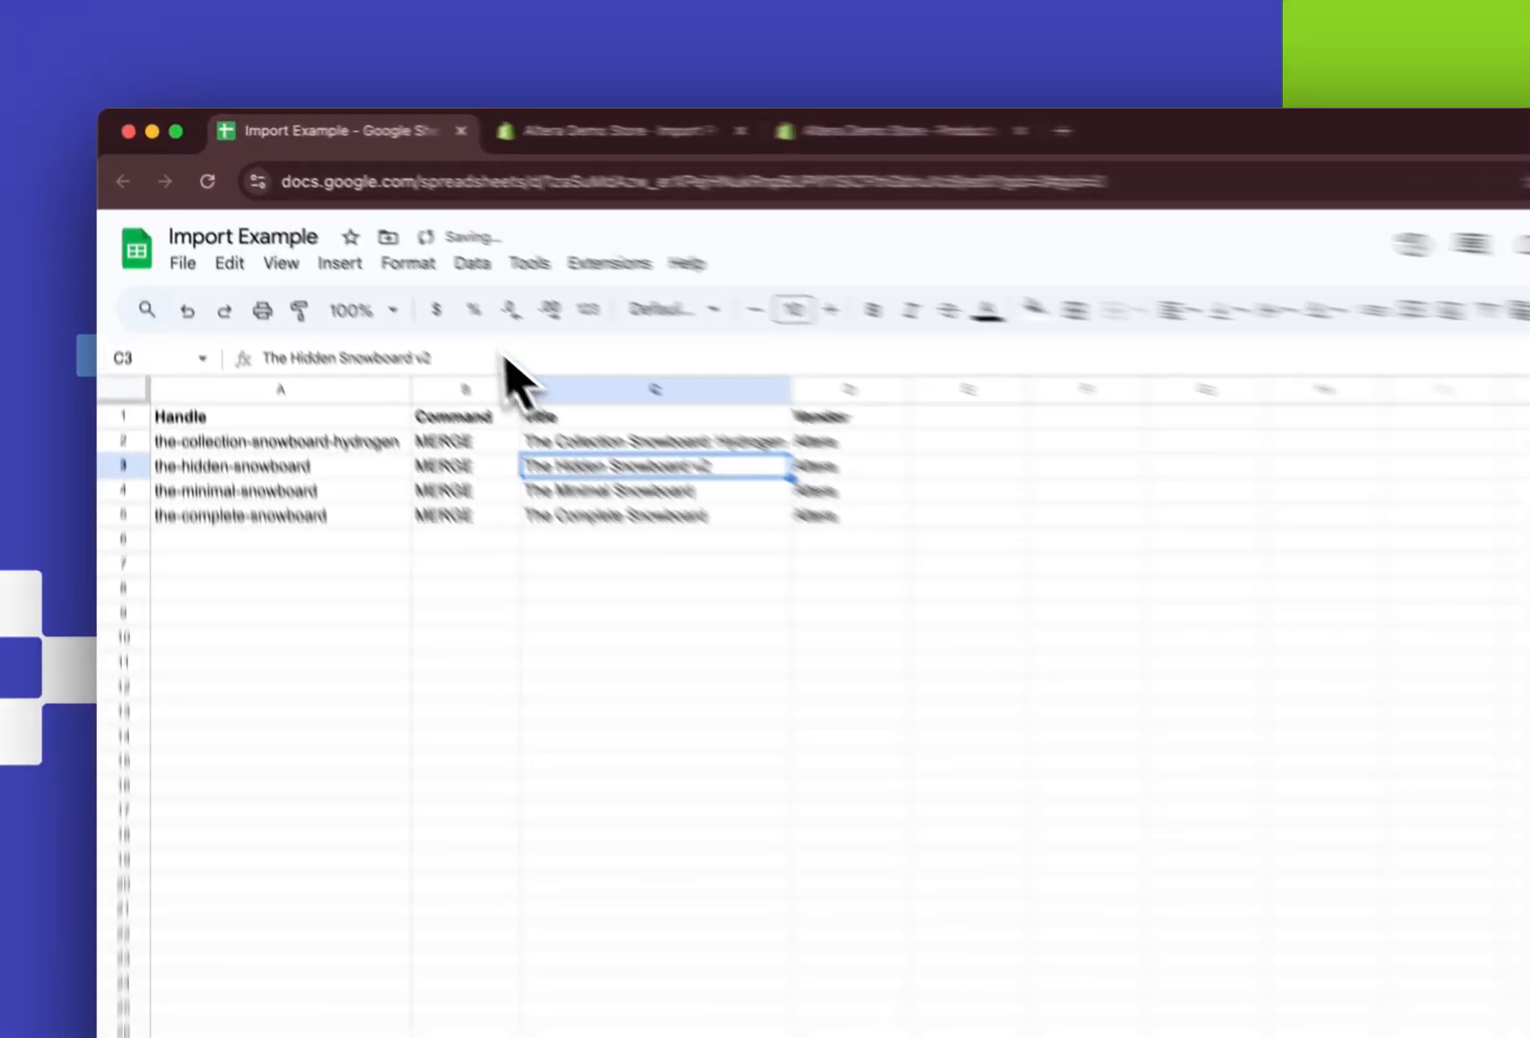
pyautogui.click(485, 358)
pyautogui.press('BackSpace')
pyautogui.press('BackSpace')
pyautogui.press('BackSpace')
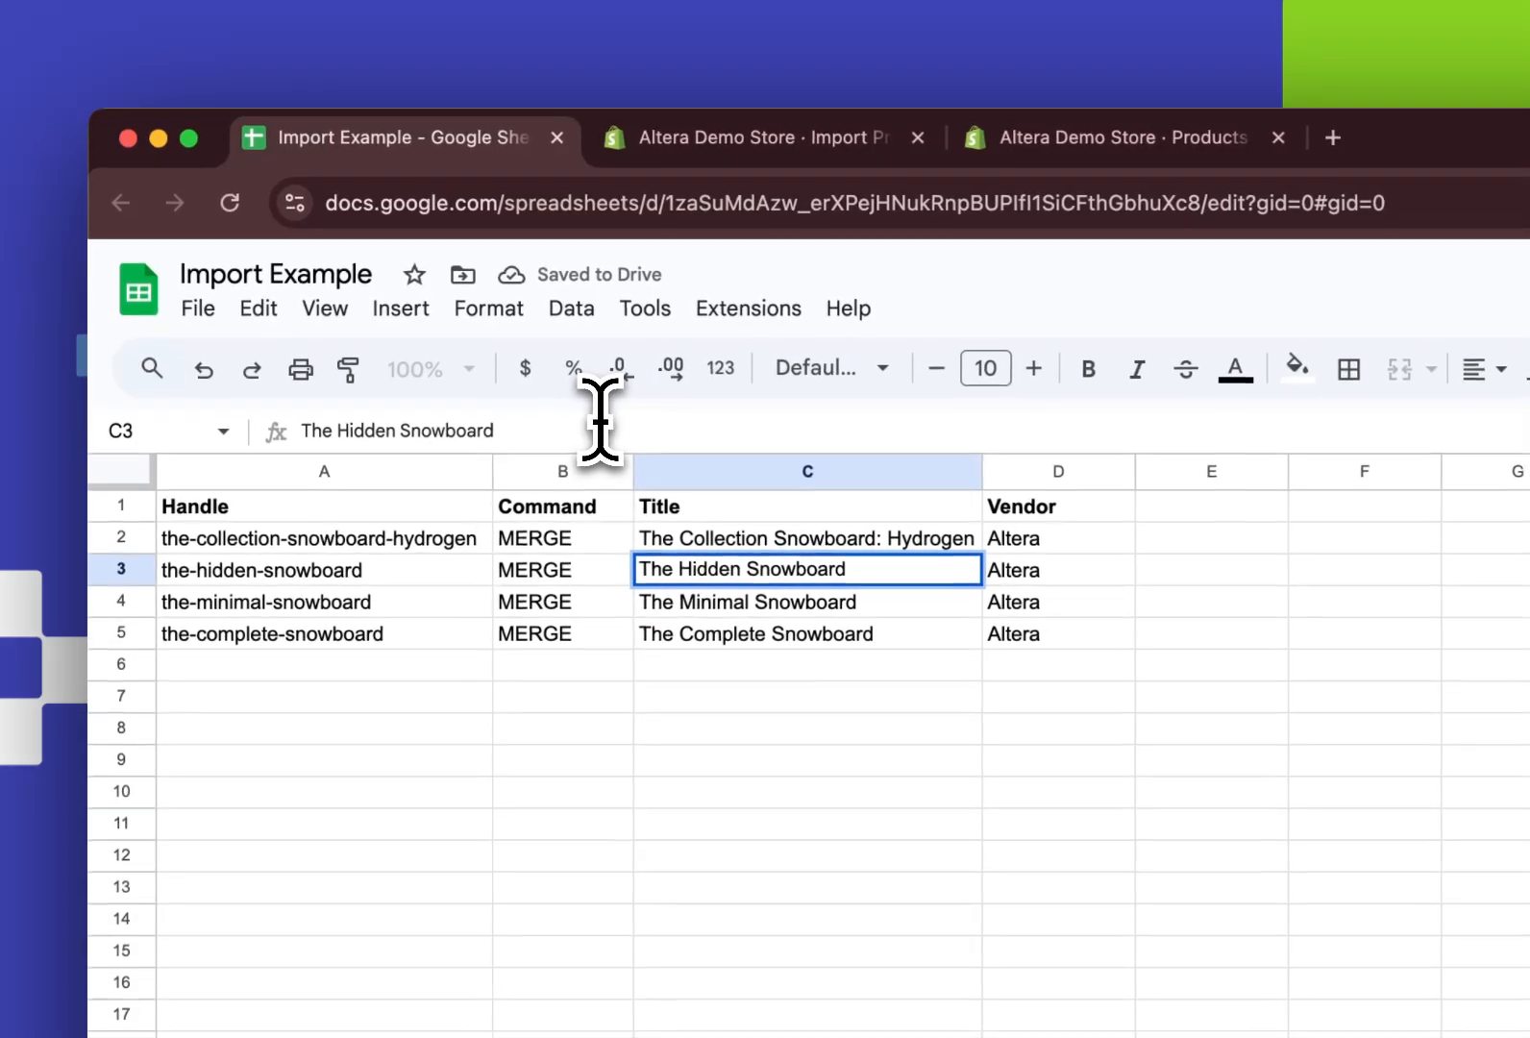
pyautogui.press('Return')
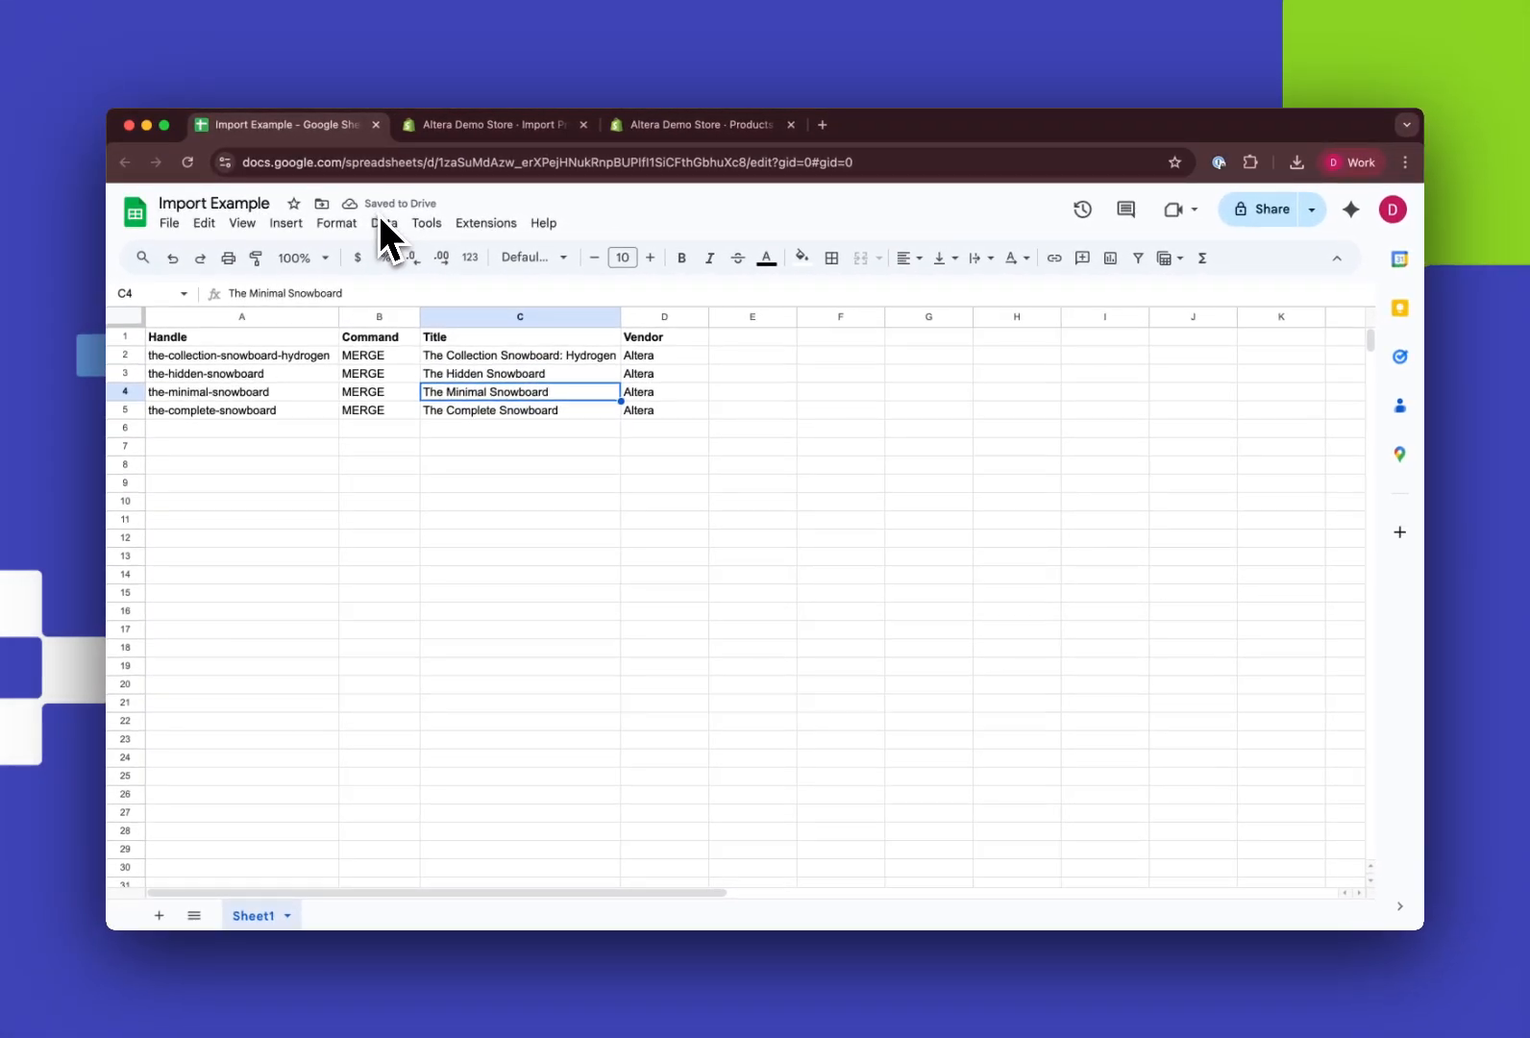
# Run the repeating Import Products job again in Altera, and reload the Hidden Snowboard product page to check its title and vendor.
pyautogui.click(495, 124)
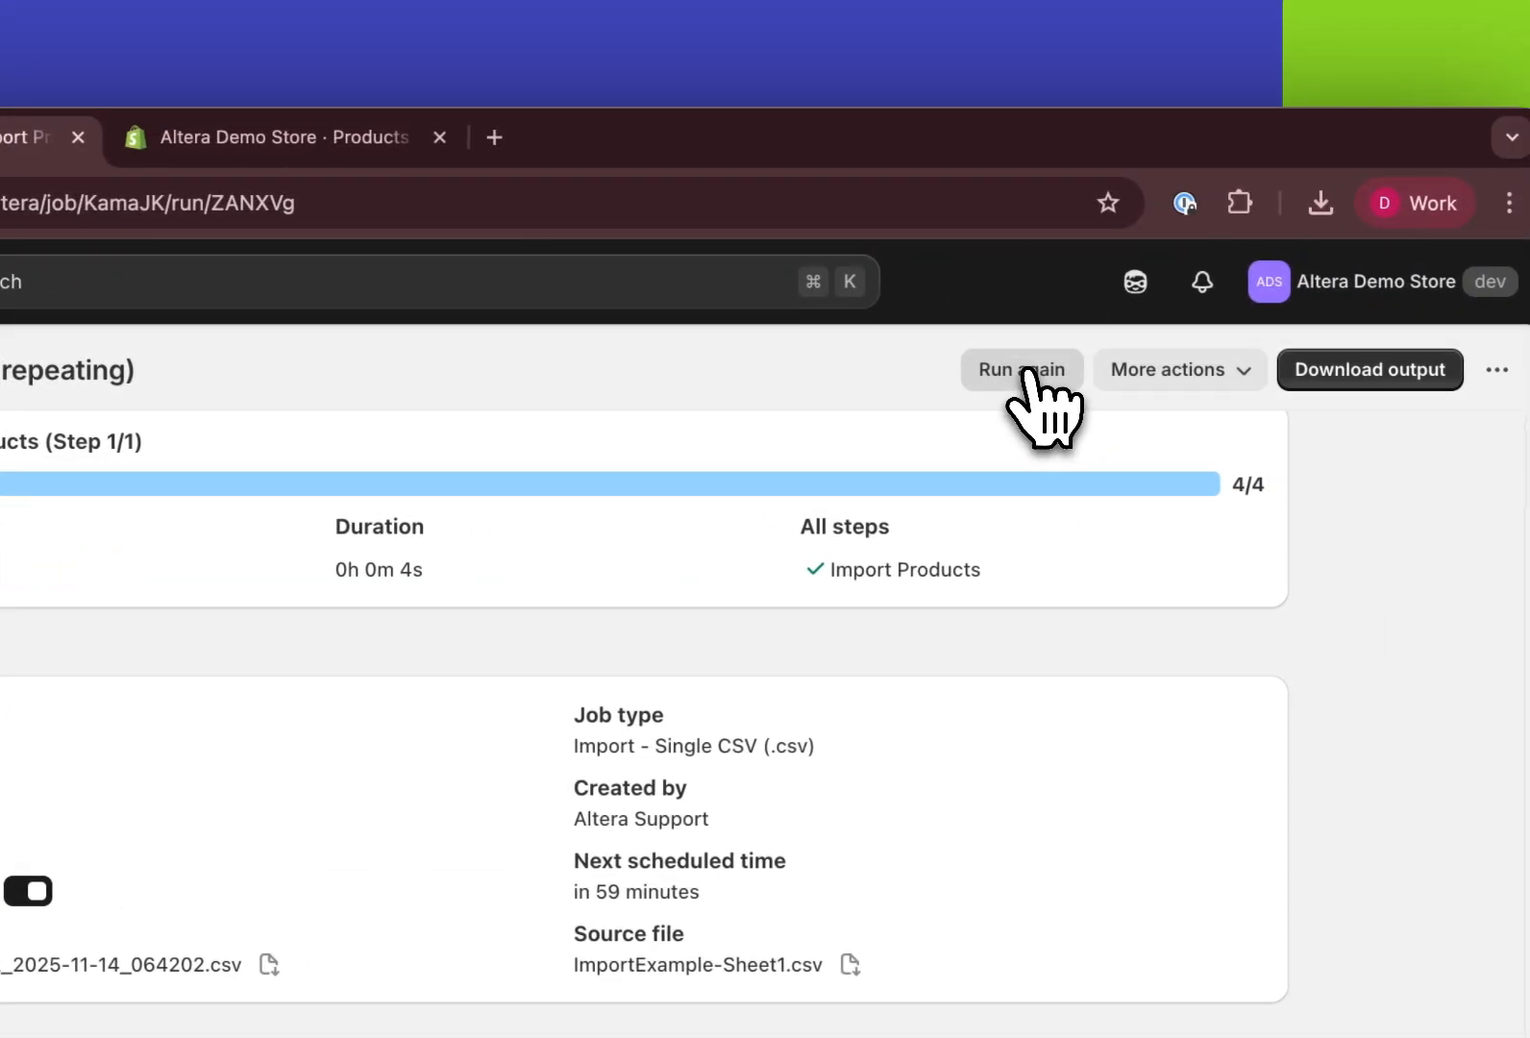
pyautogui.click(1024, 373)
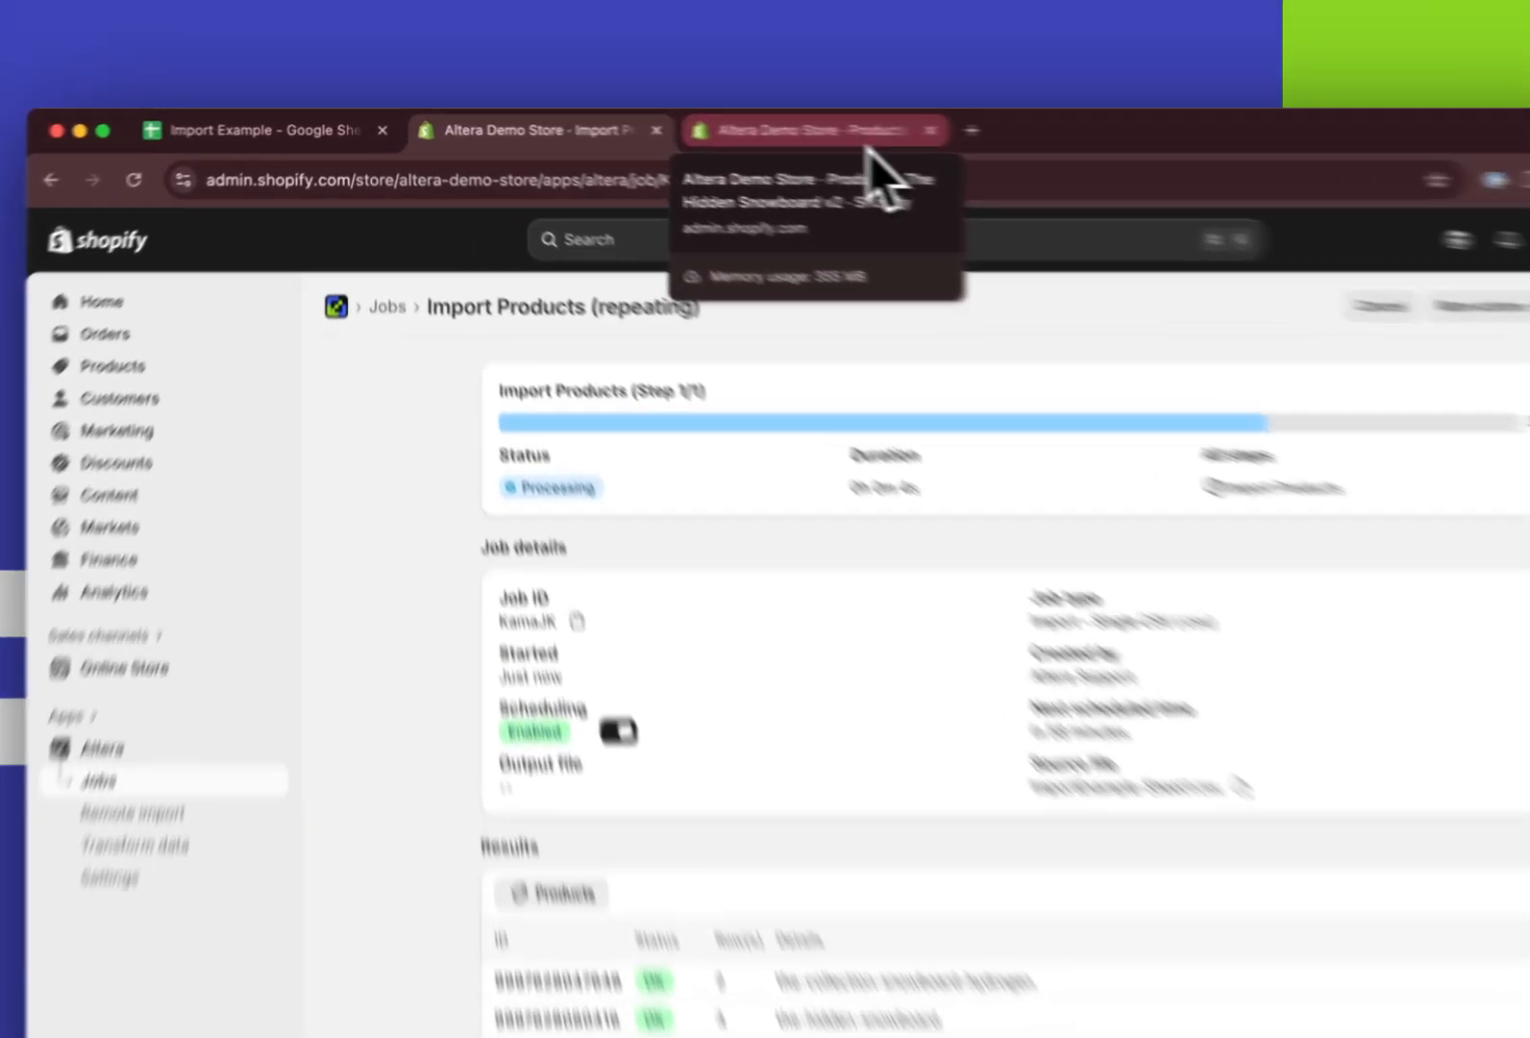
pyautogui.click(744, 135)
pyautogui.click(187, 162)
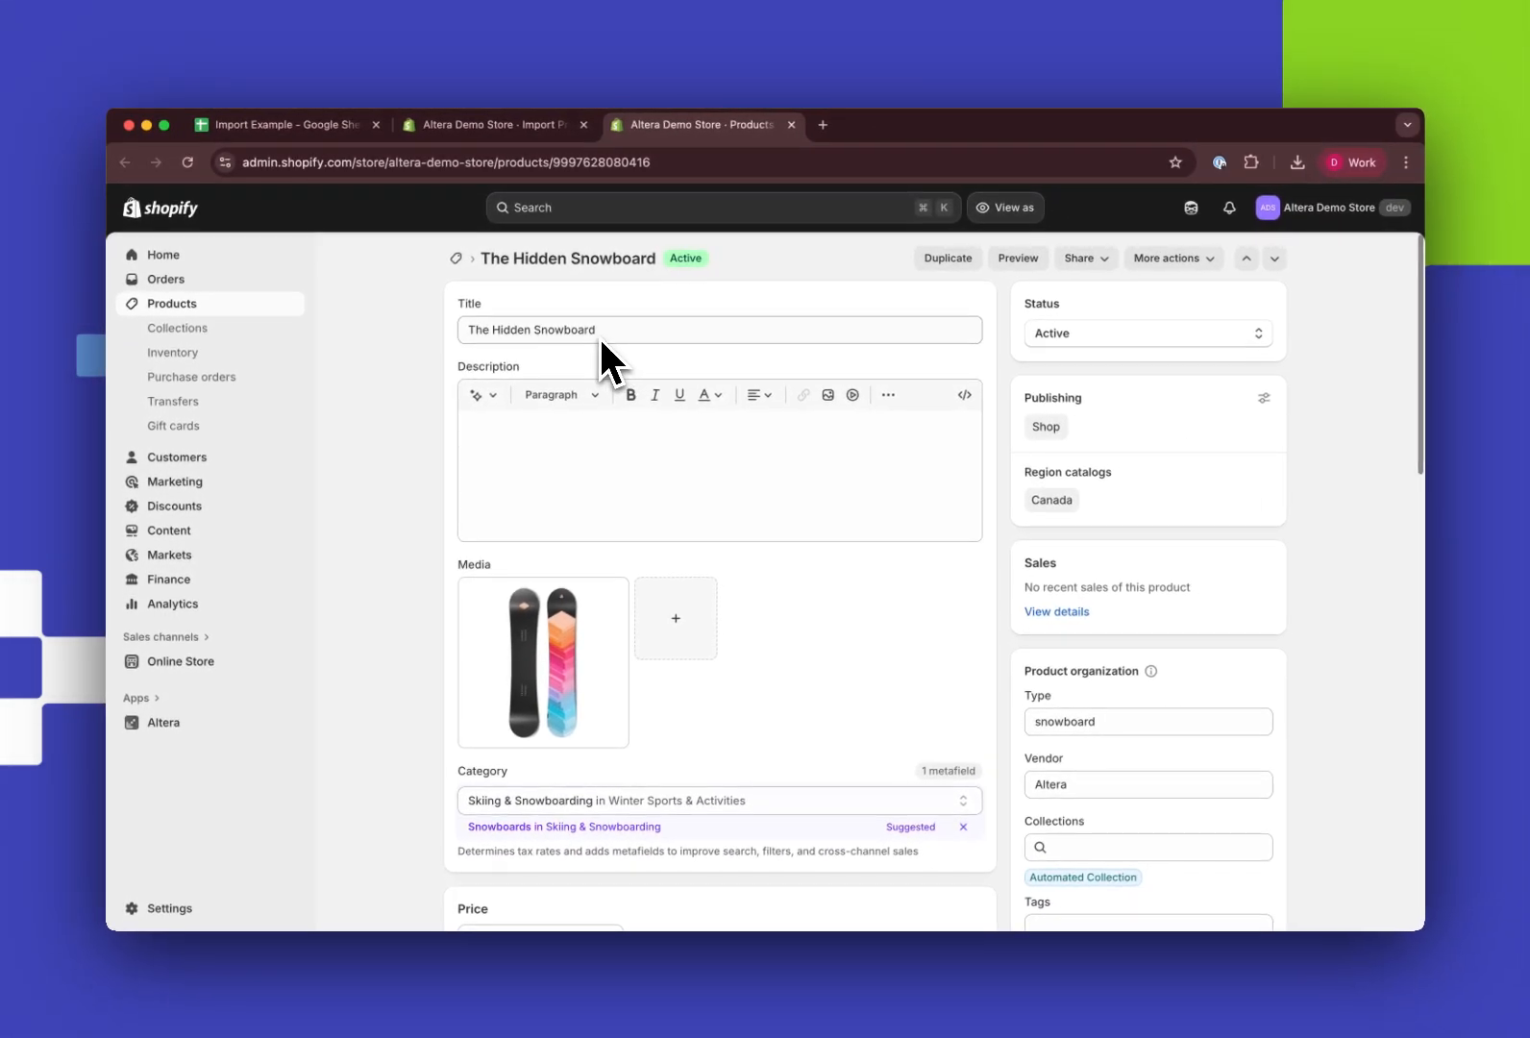
pyautogui.scroll(-2, 1022, 519)
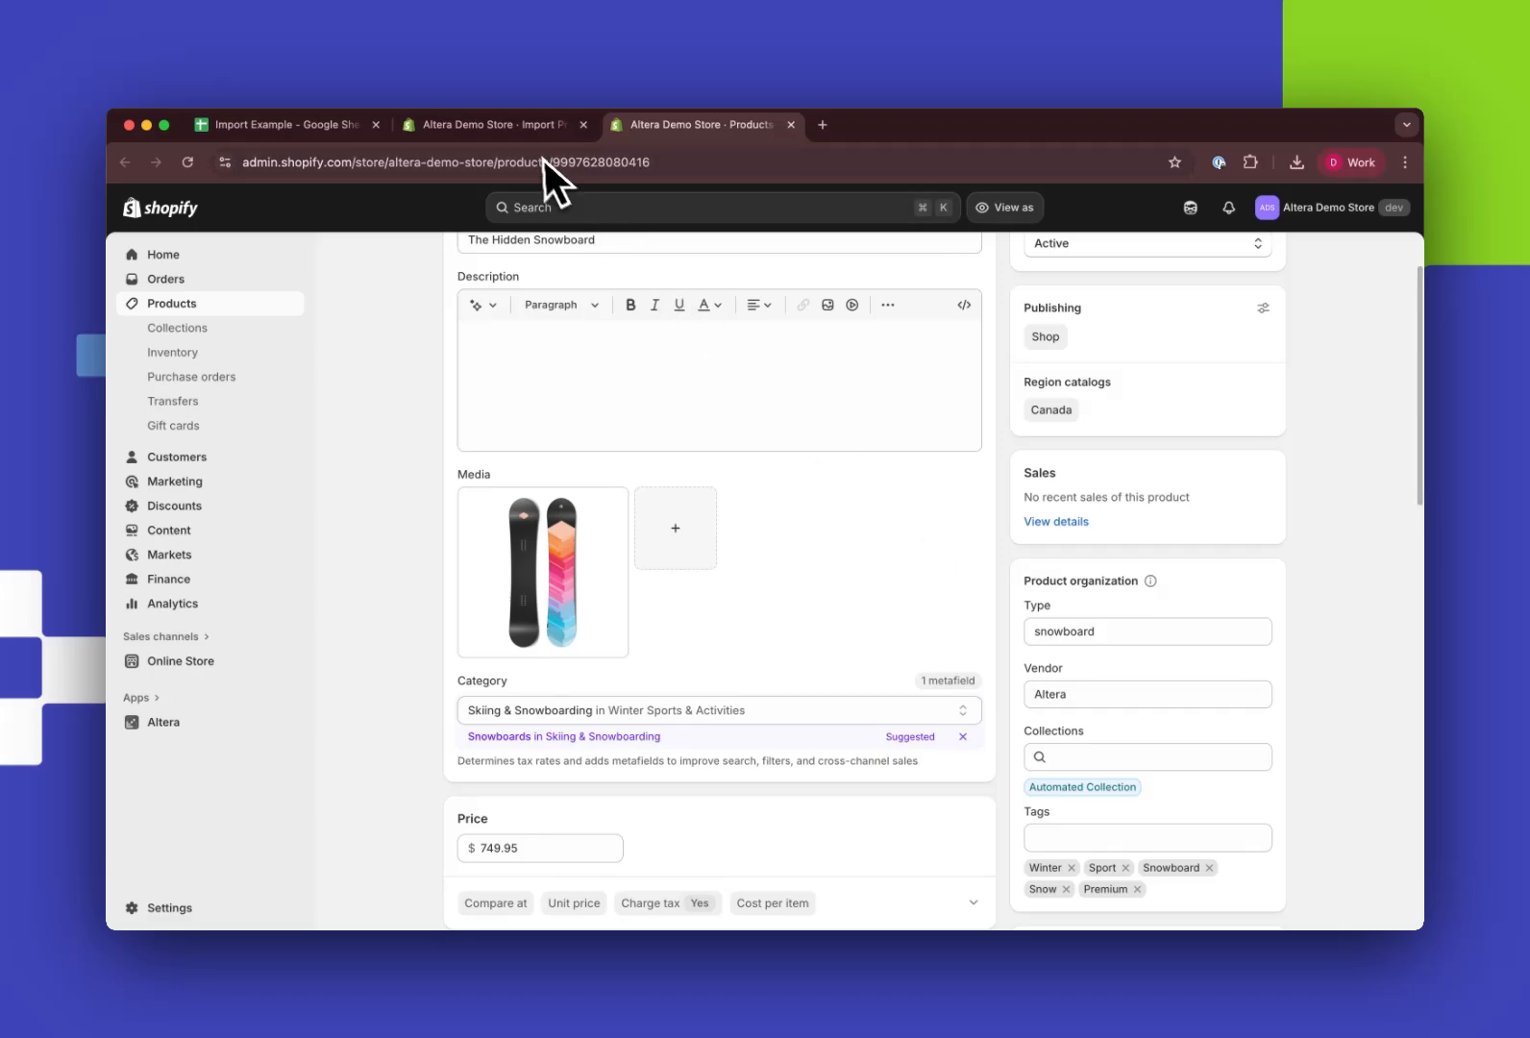
# Review the import job's run history, open the earlier run ZANXVg to examine its details and files, and return to the Import Example spreadsheet.
pyautogui.click(519, 132)
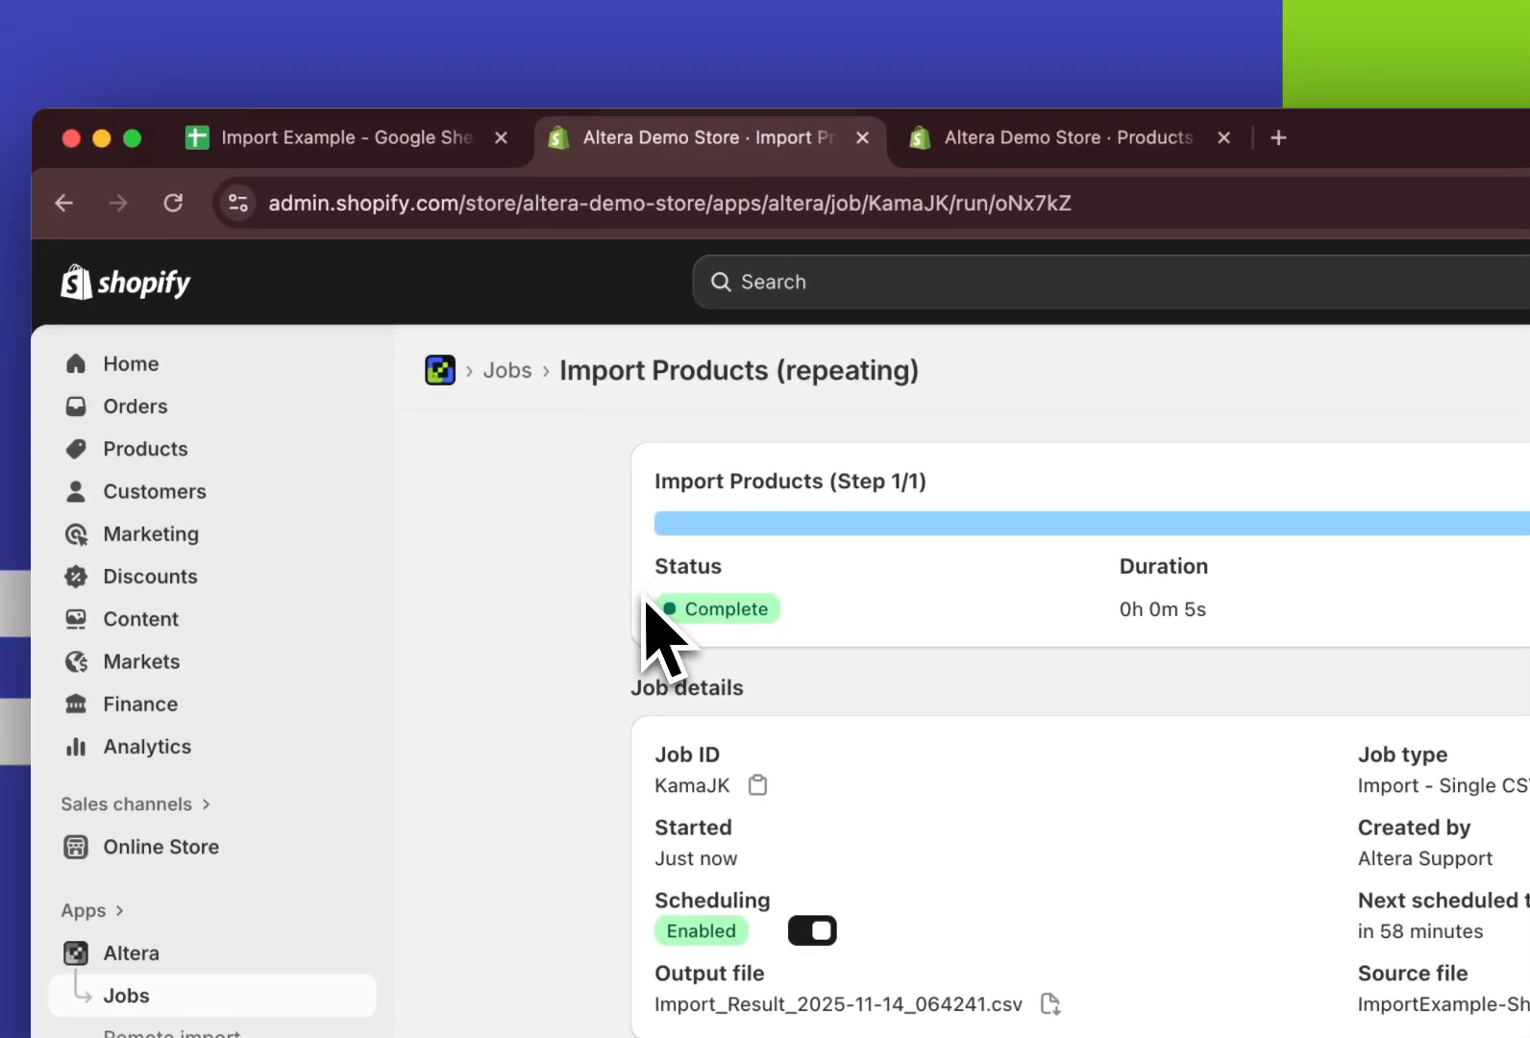
pyautogui.scroll(-10, 646, 604)
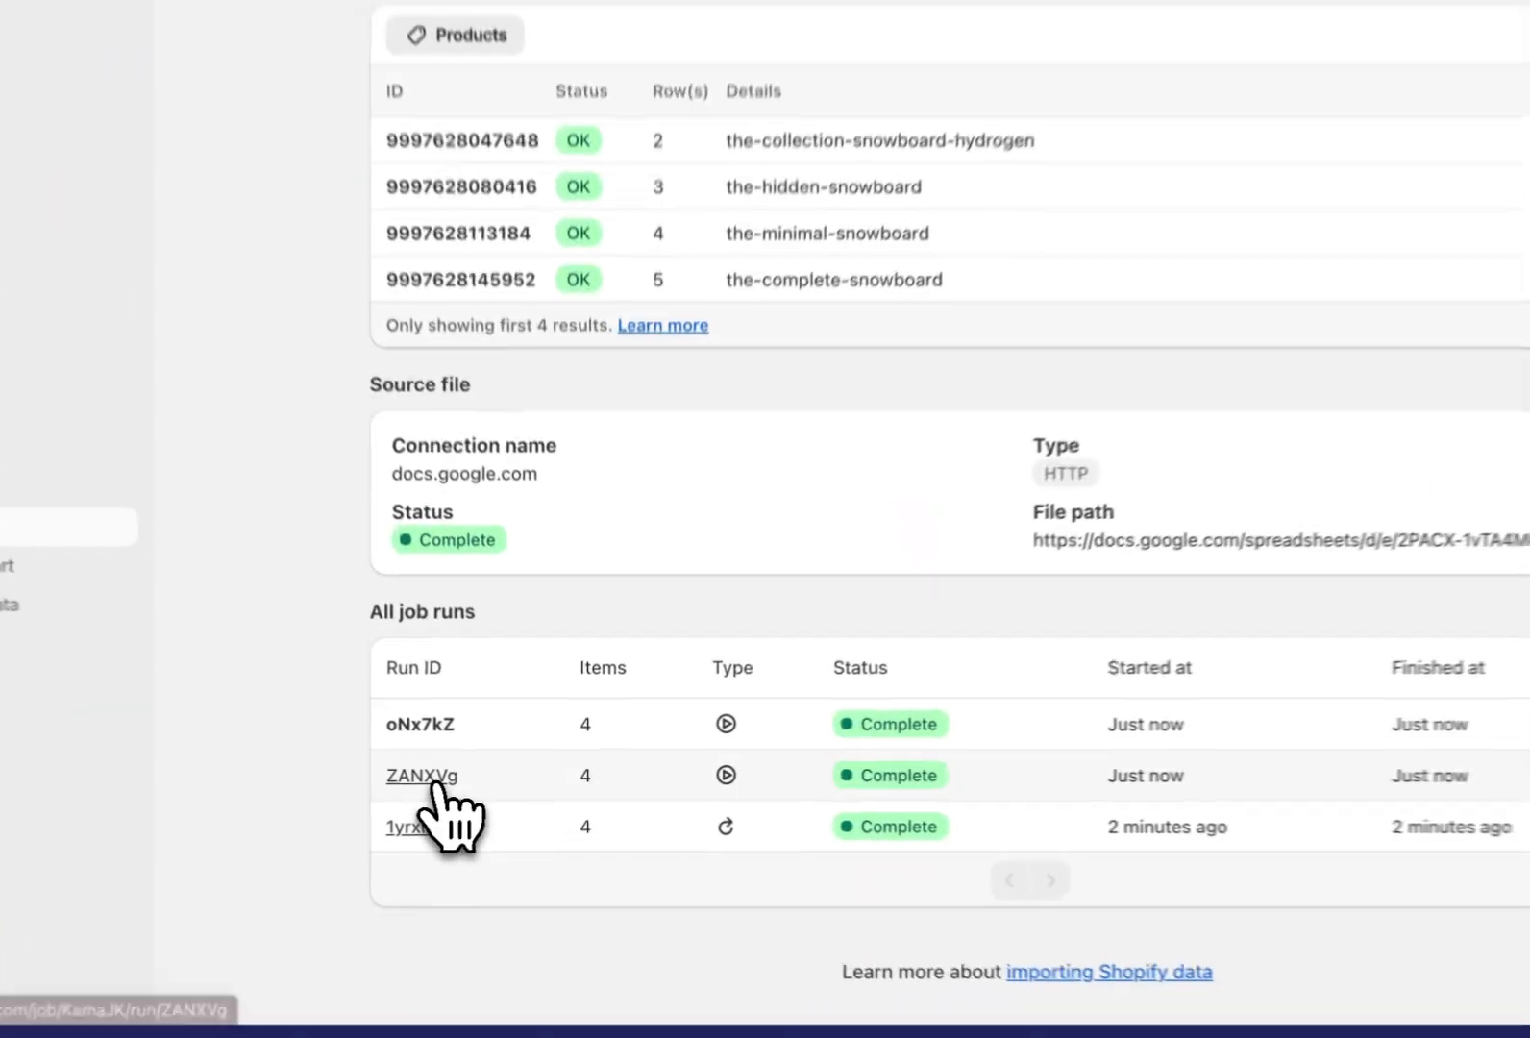
pyautogui.click(490, 775)
pyautogui.scroll(5, 967, 519)
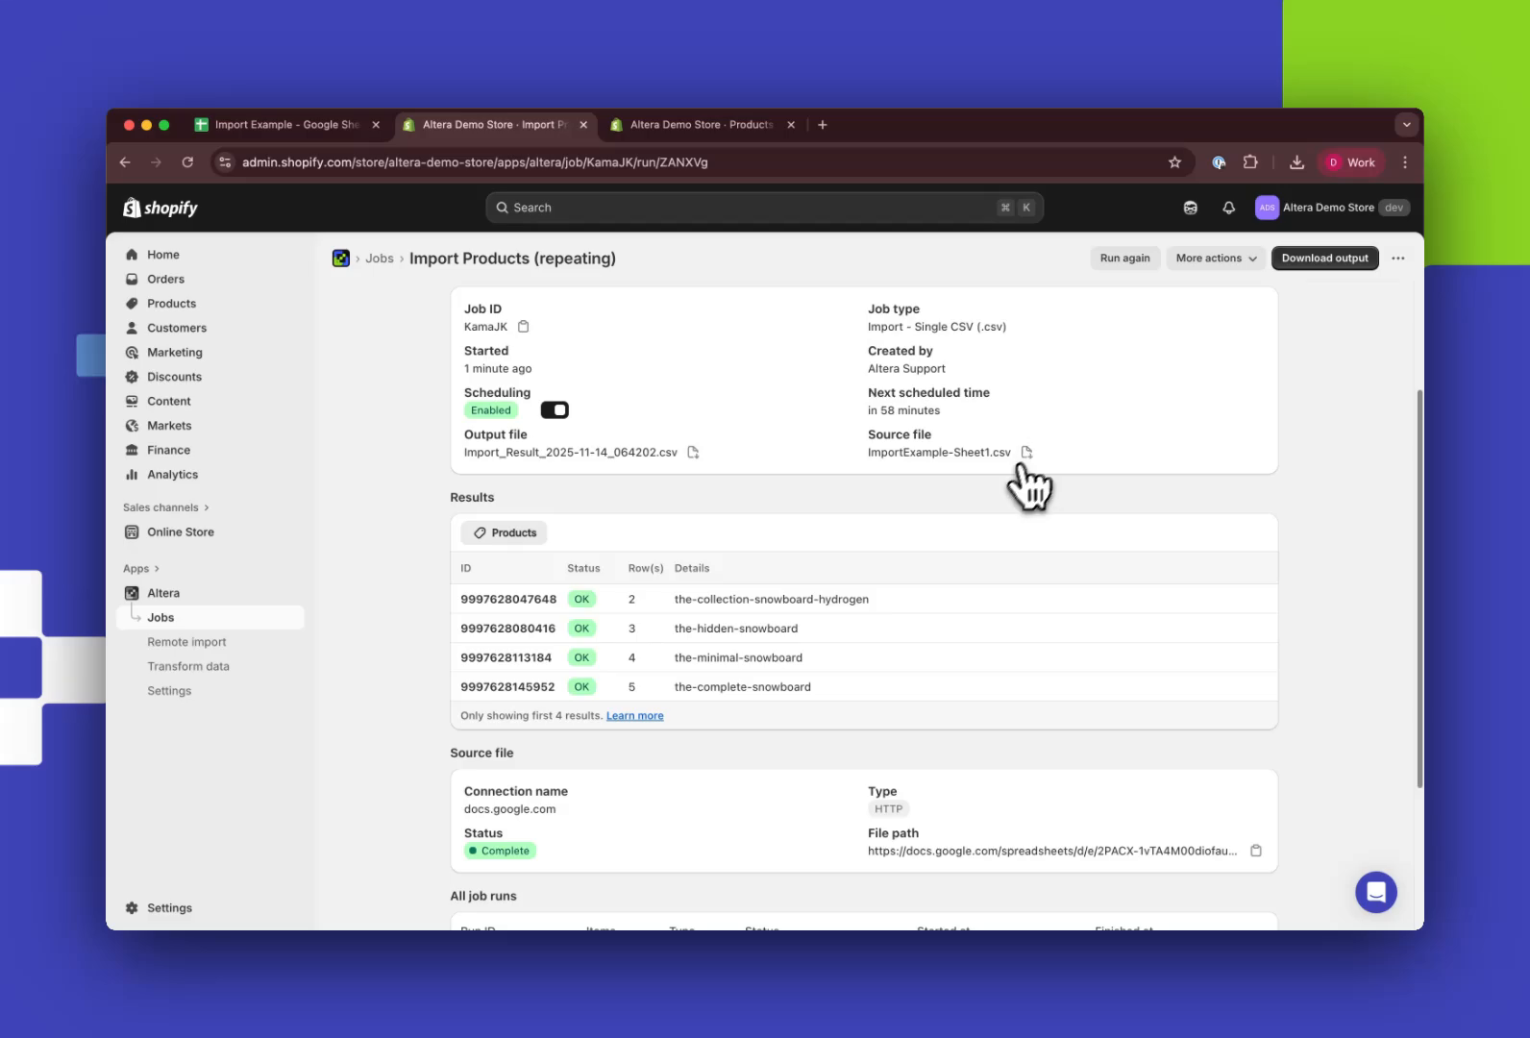
pyautogui.scroll(3, 1019, 466)
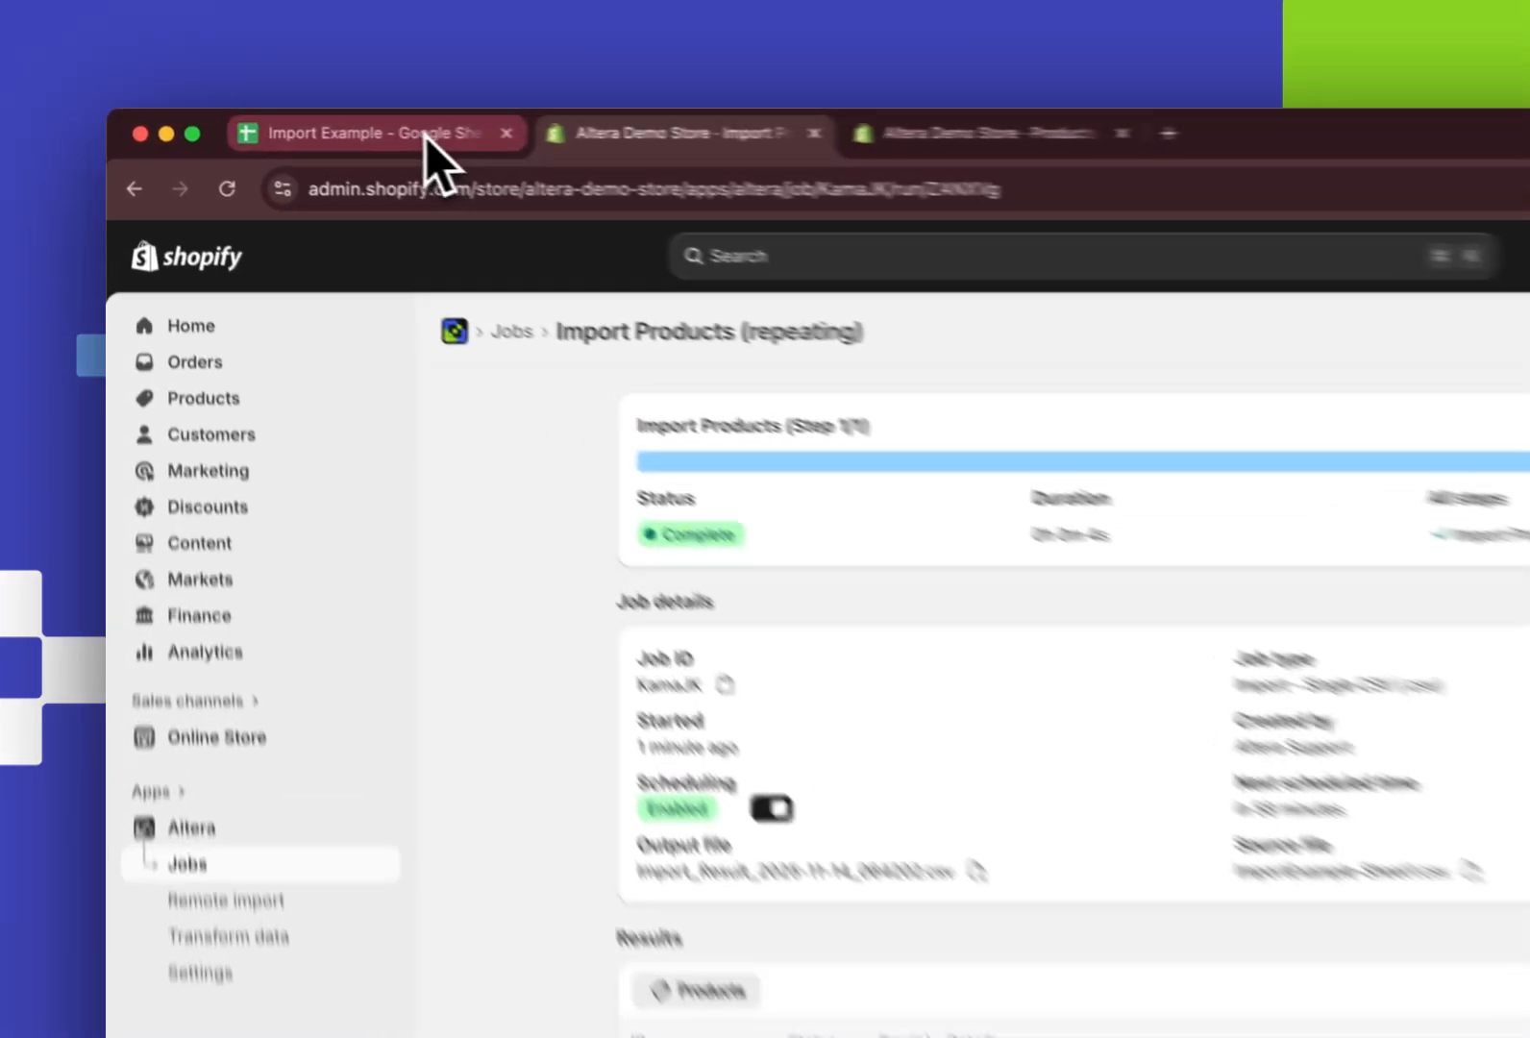
pyautogui.click(425, 137)
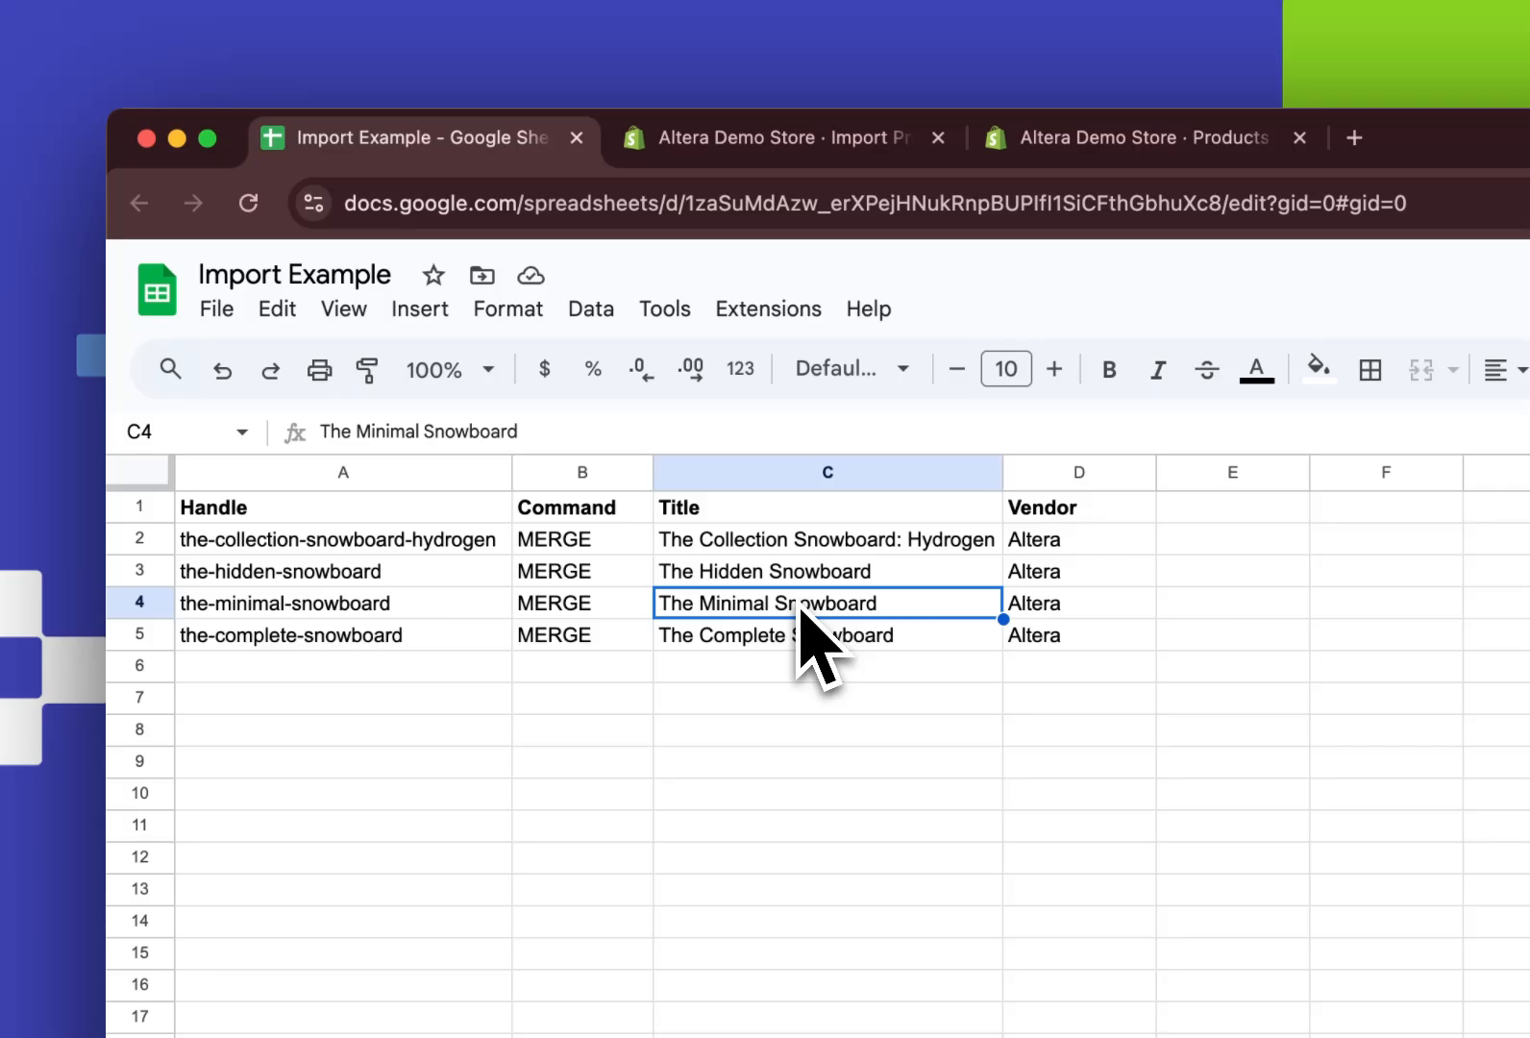